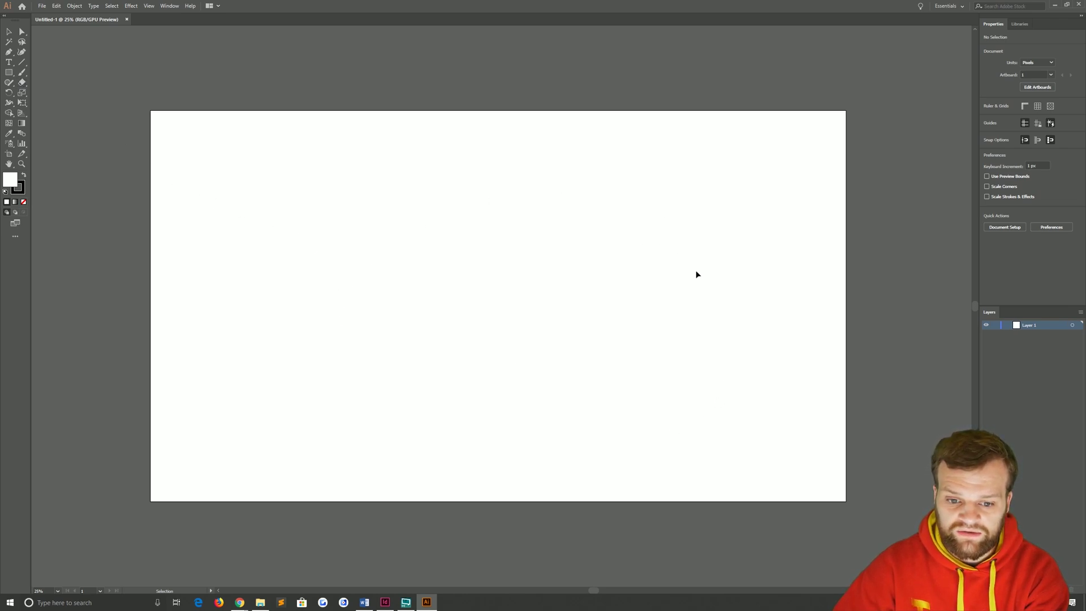
- Draw one quarter-circle arc with the Arc tool, sweeping up and right from the artboard's left side
click(9, 74)
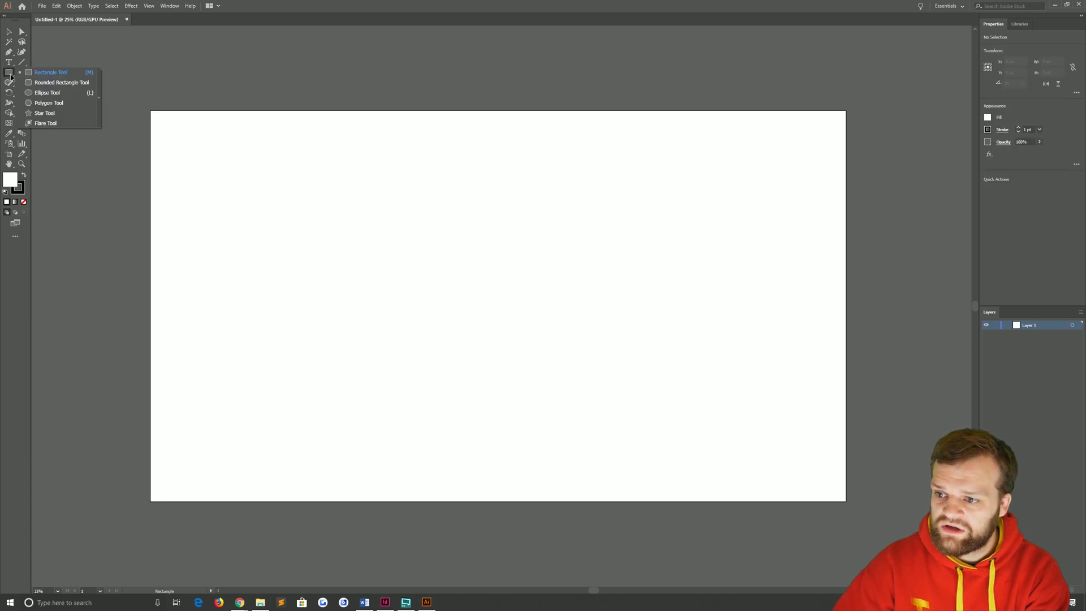
click(23, 63)
click(23, 63)
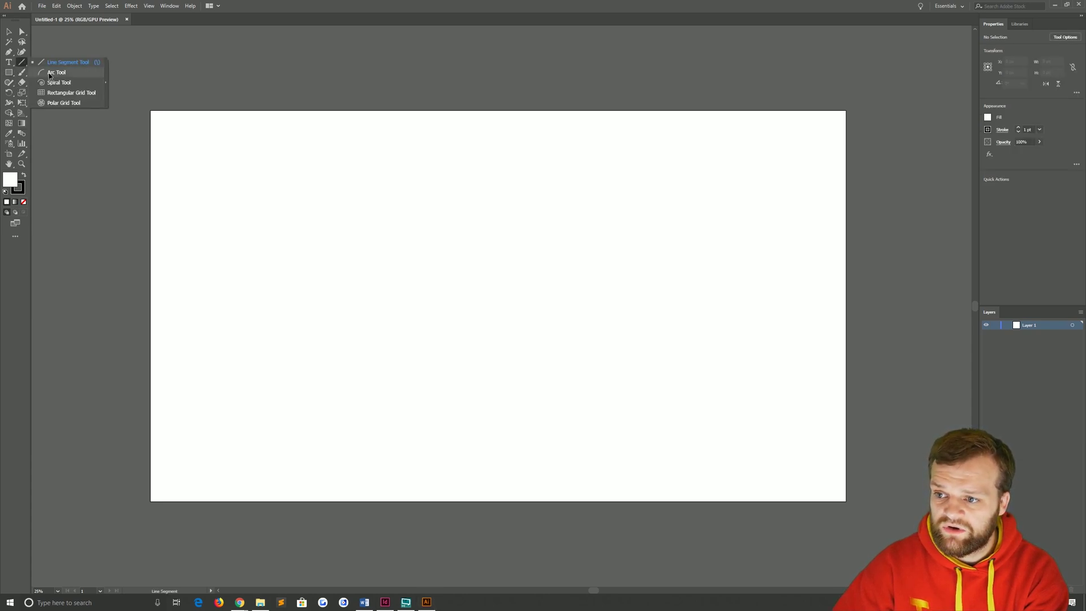
click(53, 74)
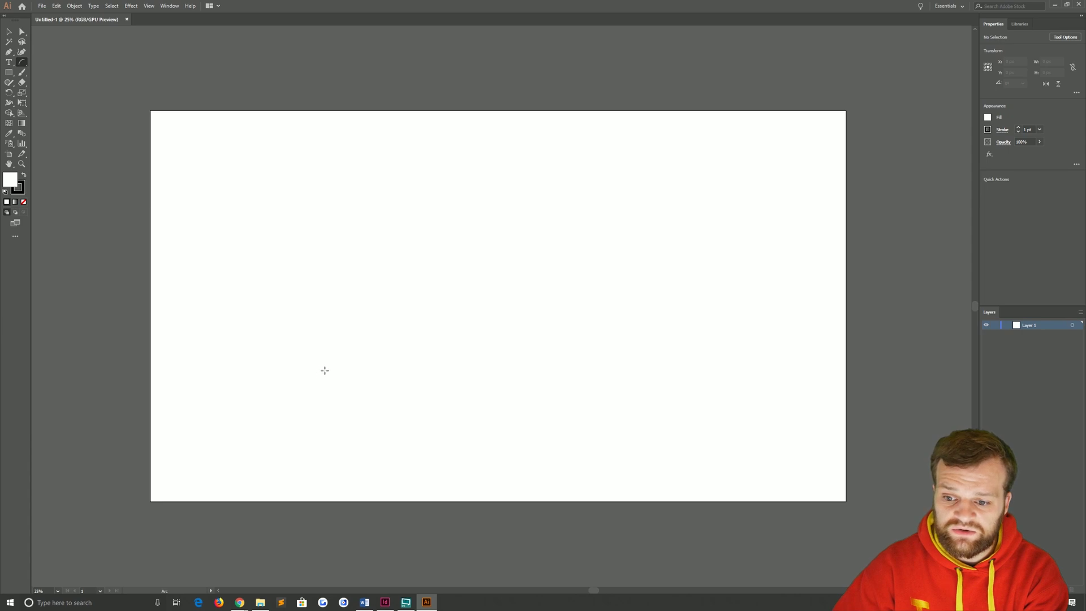
drag(322, 373, 516, 180)
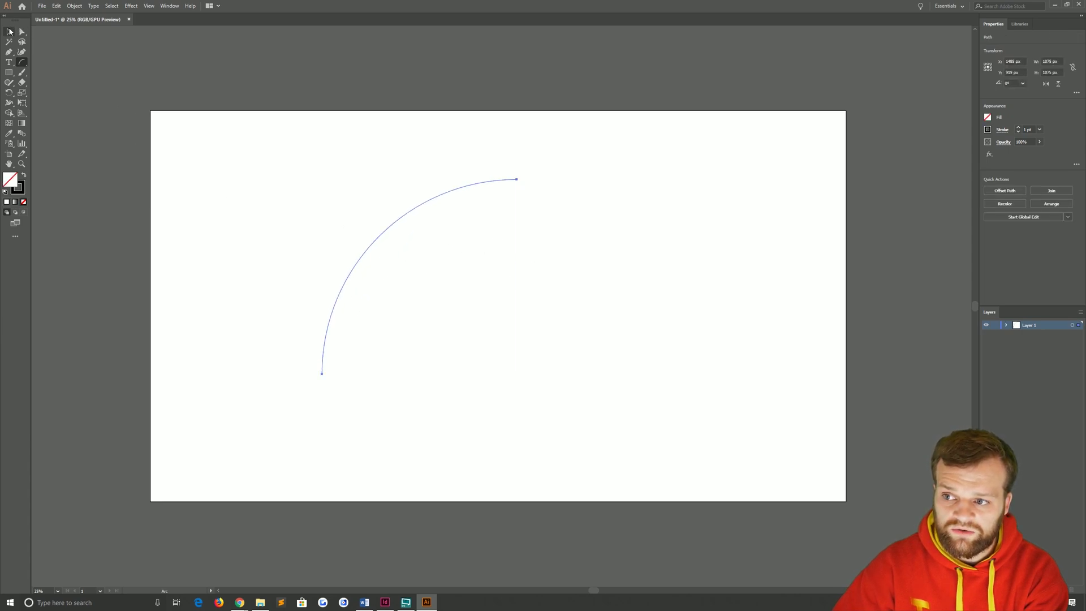
click(9, 31)
- Drag the arc toward the centre of the artboard
click(300, 204)
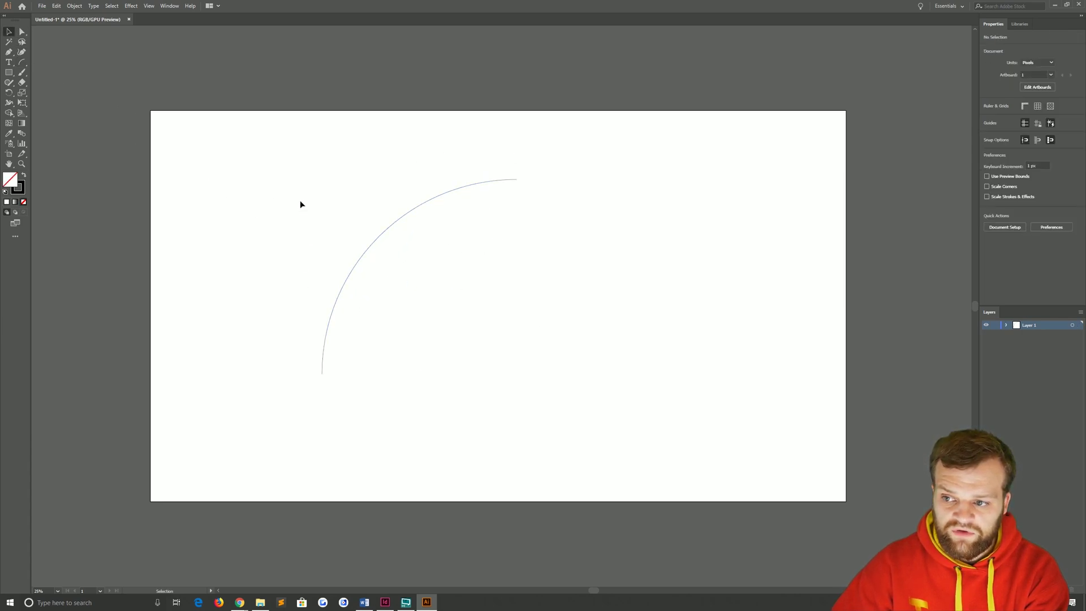
click(379, 229)
drag(383, 234, 438, 285)
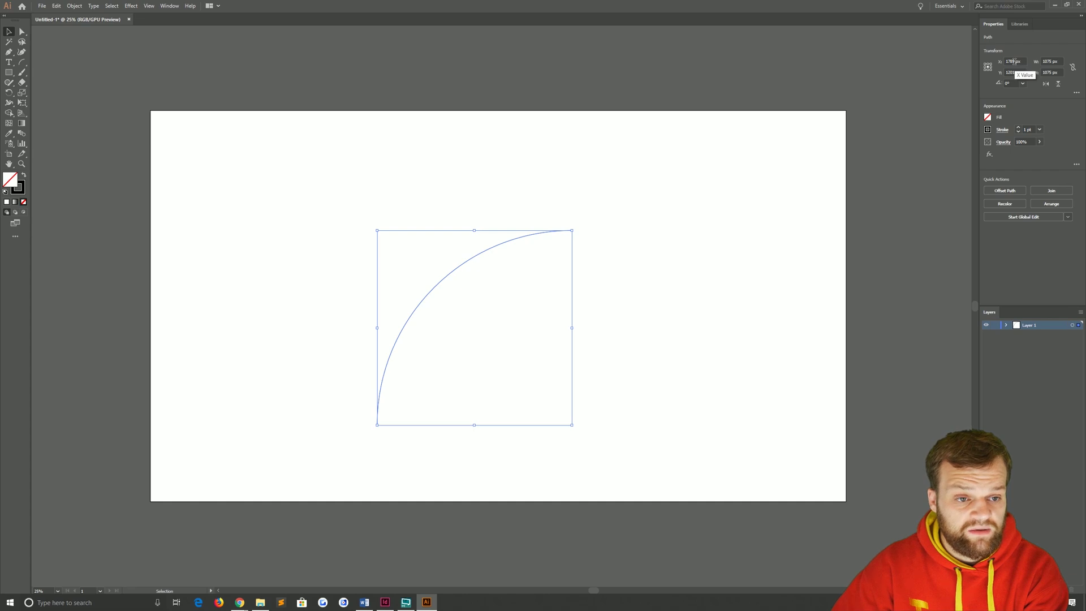
- Set the arc's width and height to 1000 px in the Transform fields
click(171, 5)
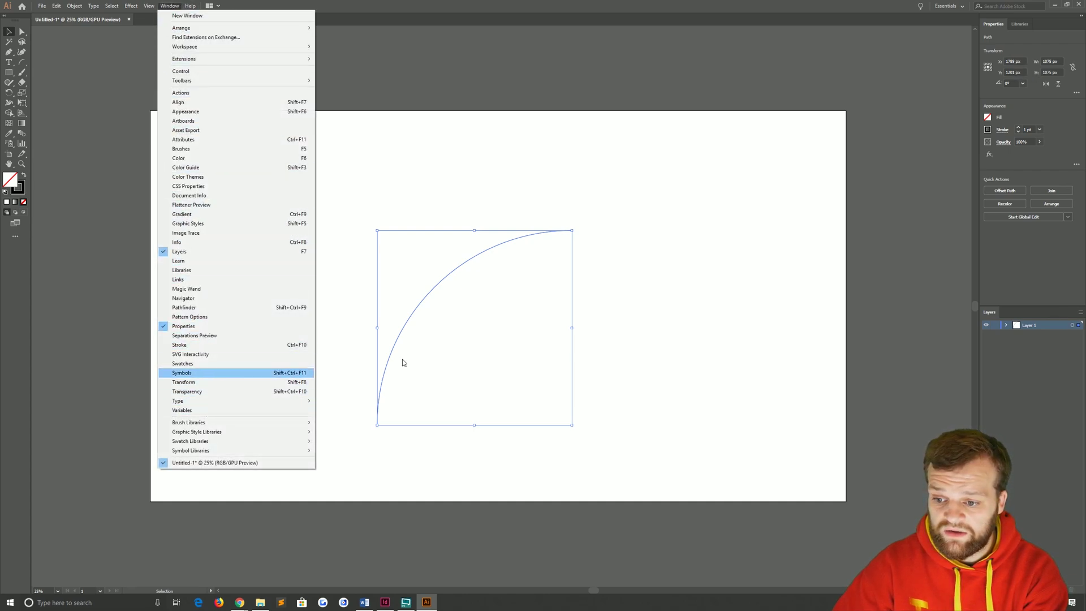
click(1009, 62)
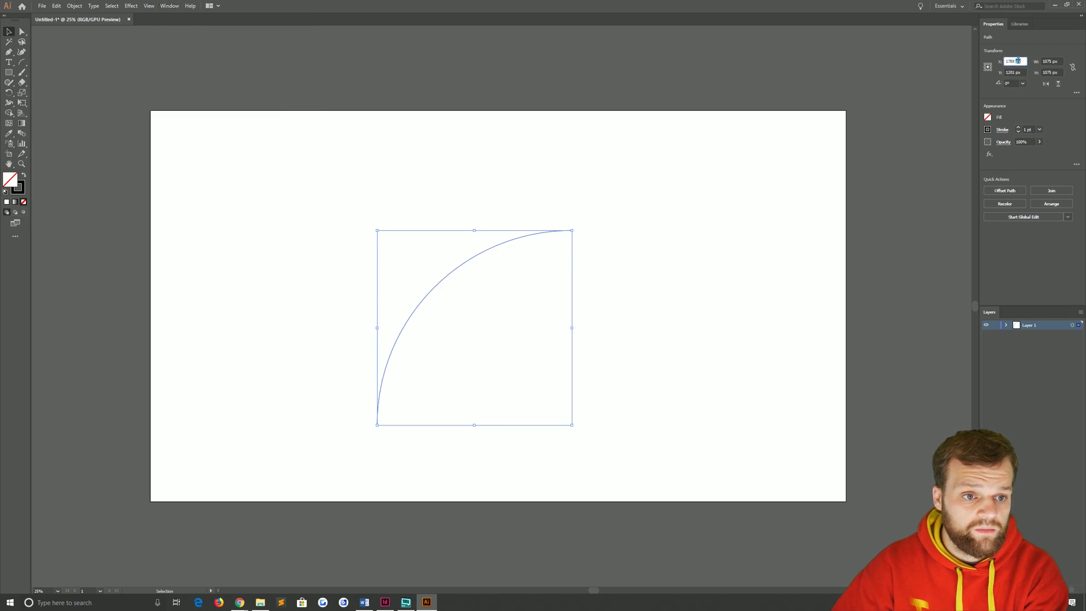
key(Tab)
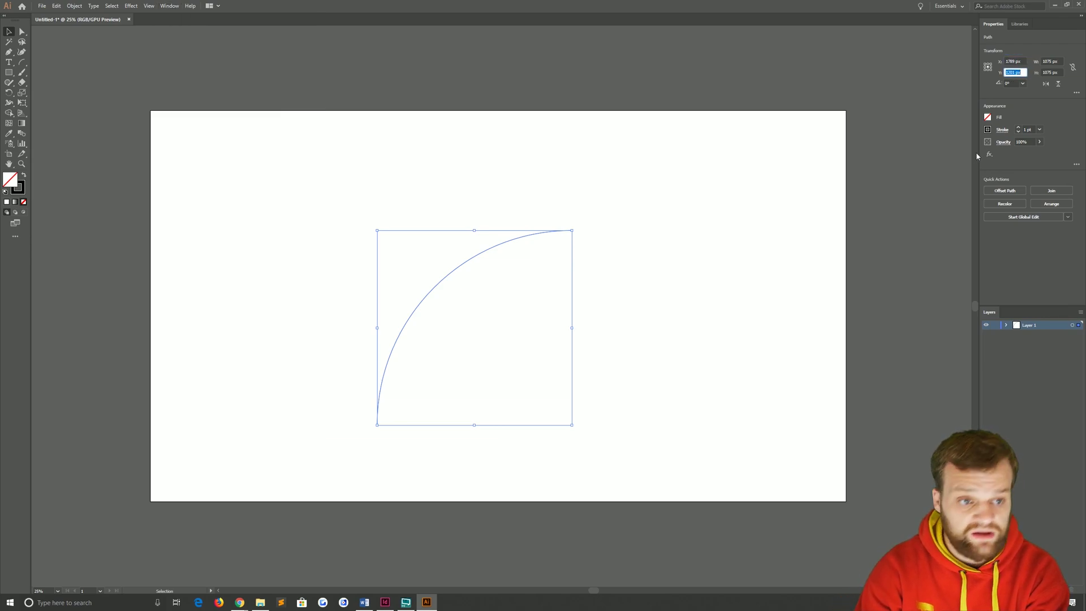
key(Tab)
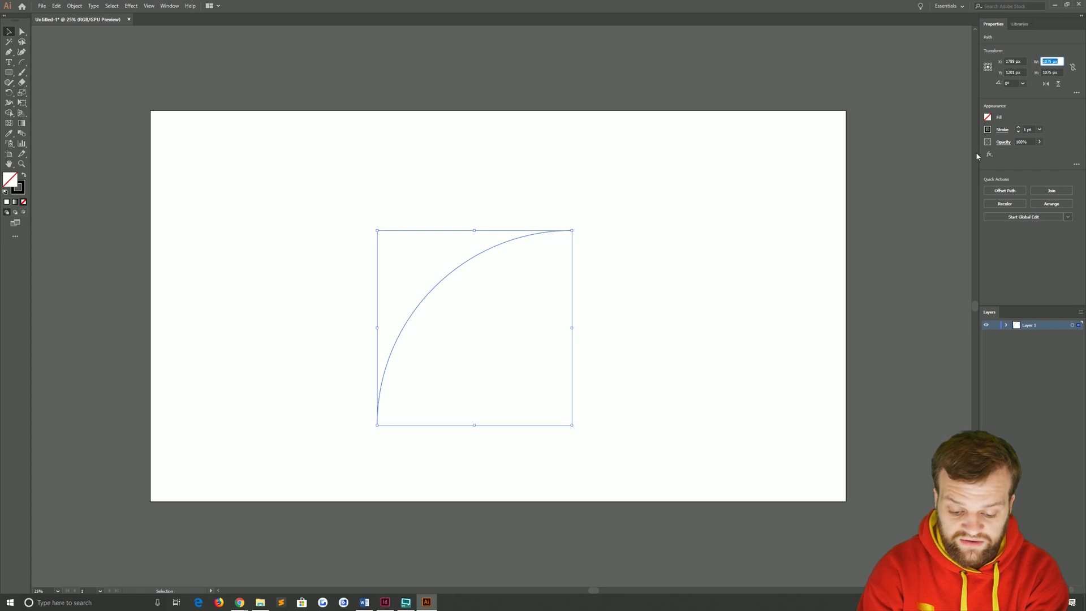
text(1000)
key(Tab)
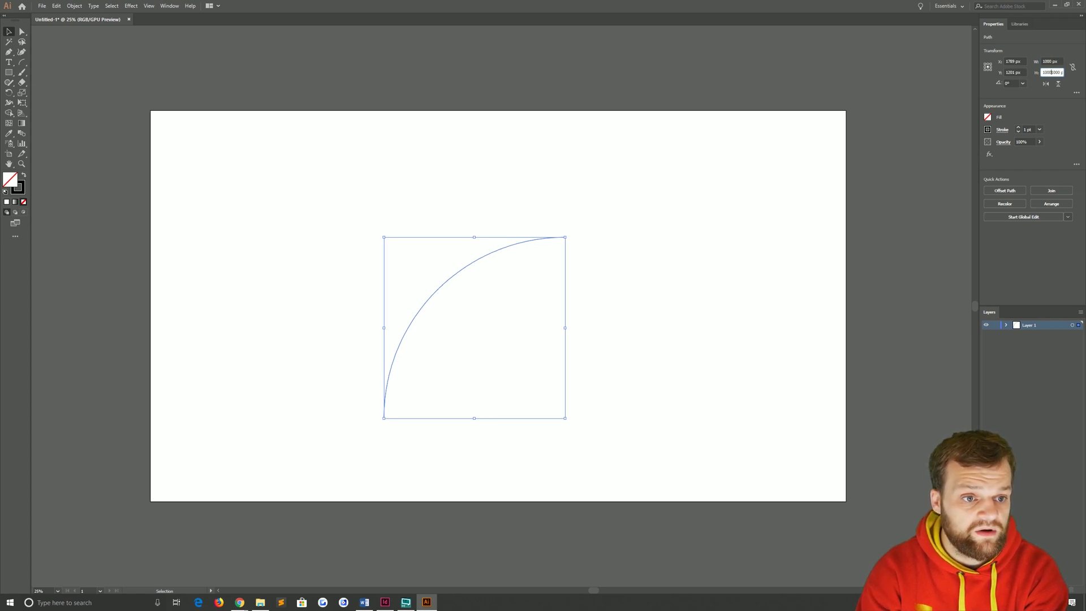
key(Return)
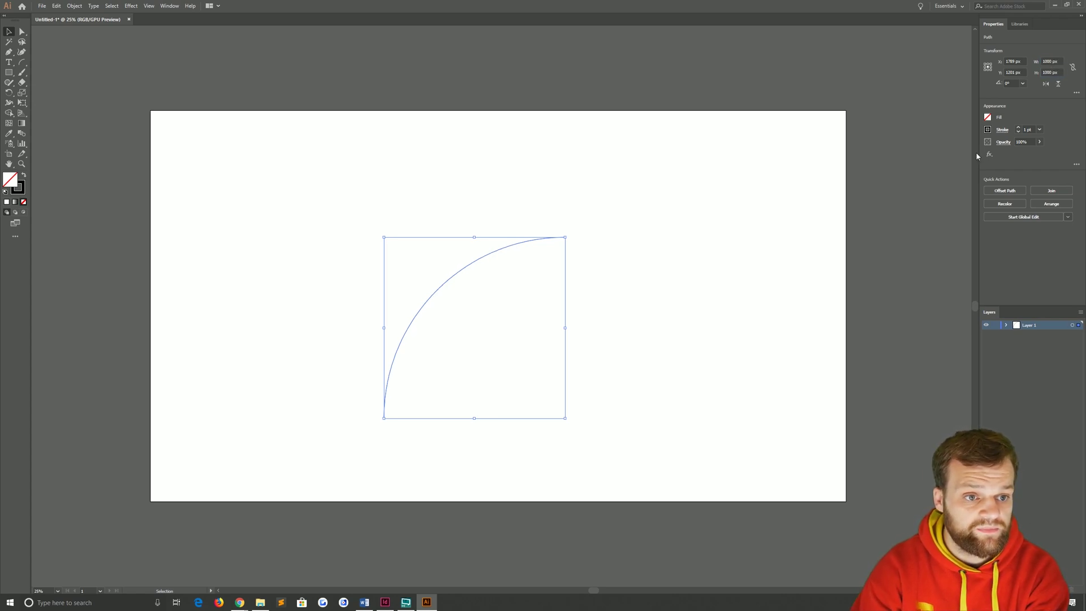
- Reposition the arc up and to the left on the artboard and reselect it
click(383, 169)
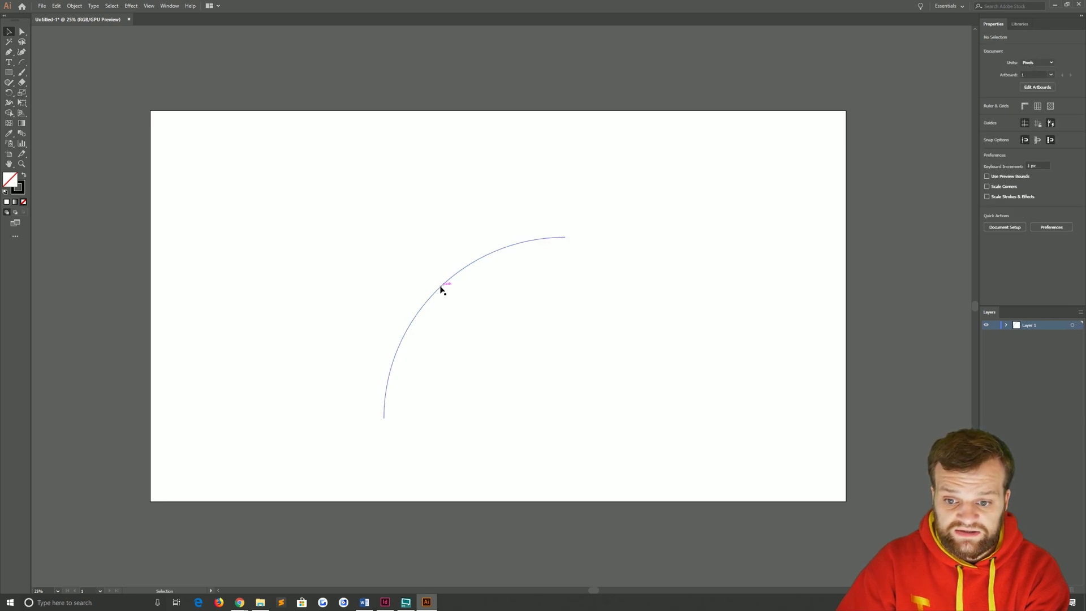
drag(441, 288, 446, 223)
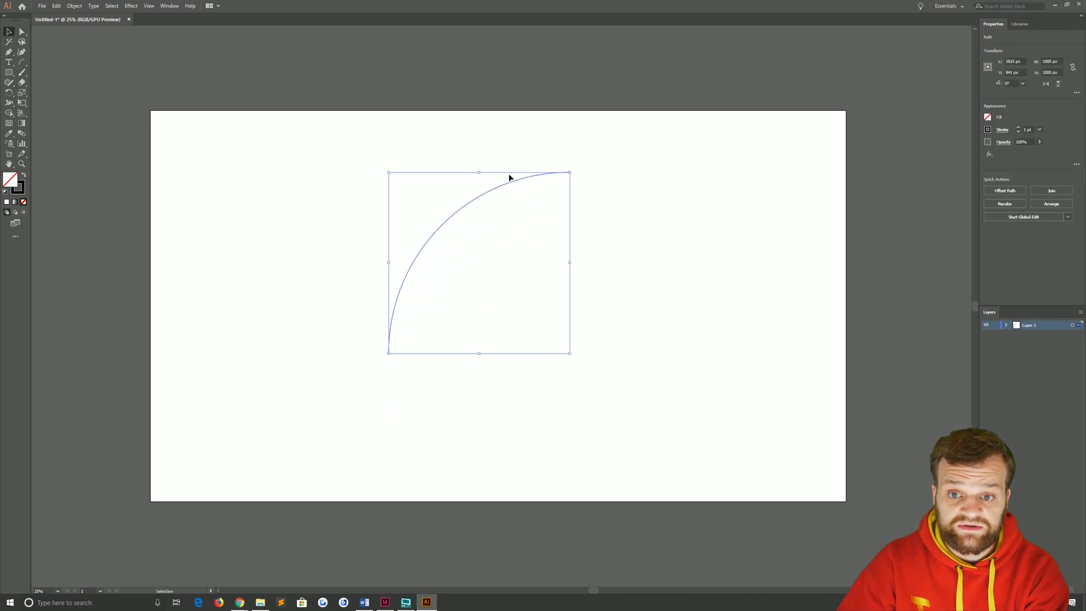
drag(507, 184, 452, 218)
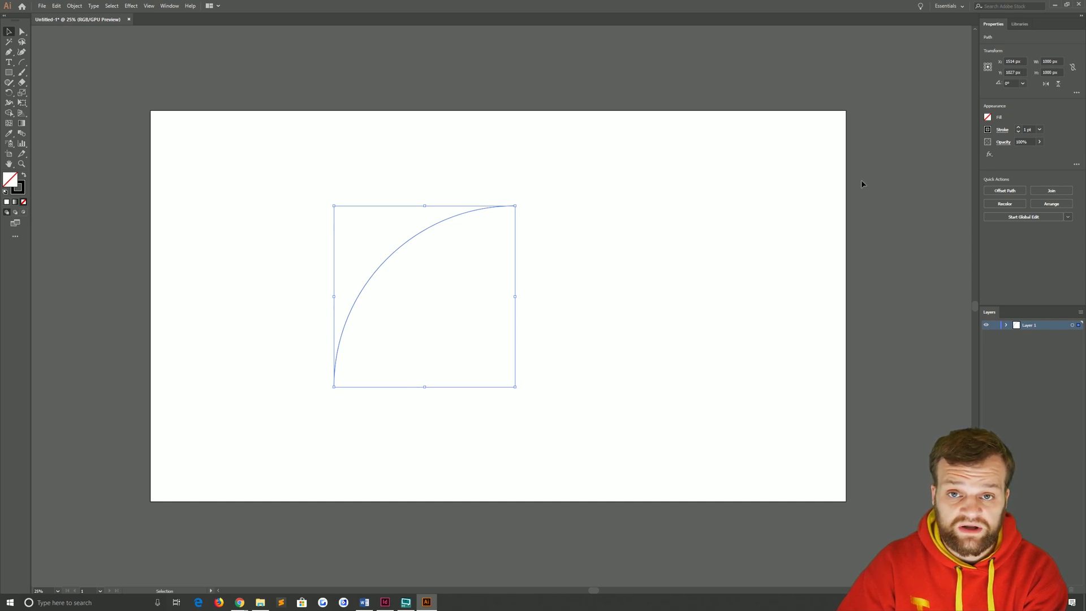
click(1059, 61)
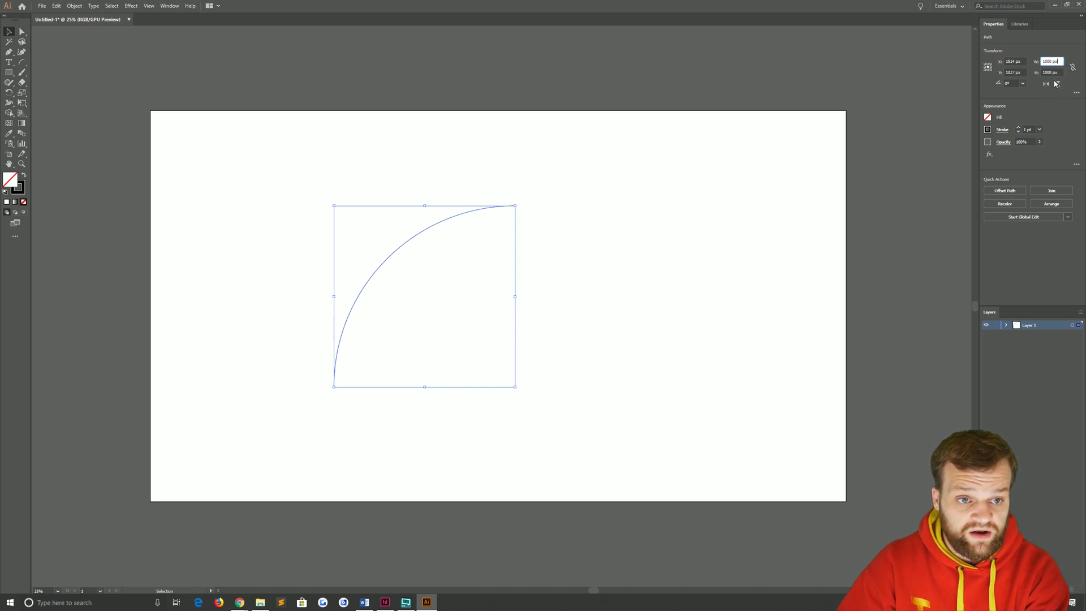
click(621, 180)
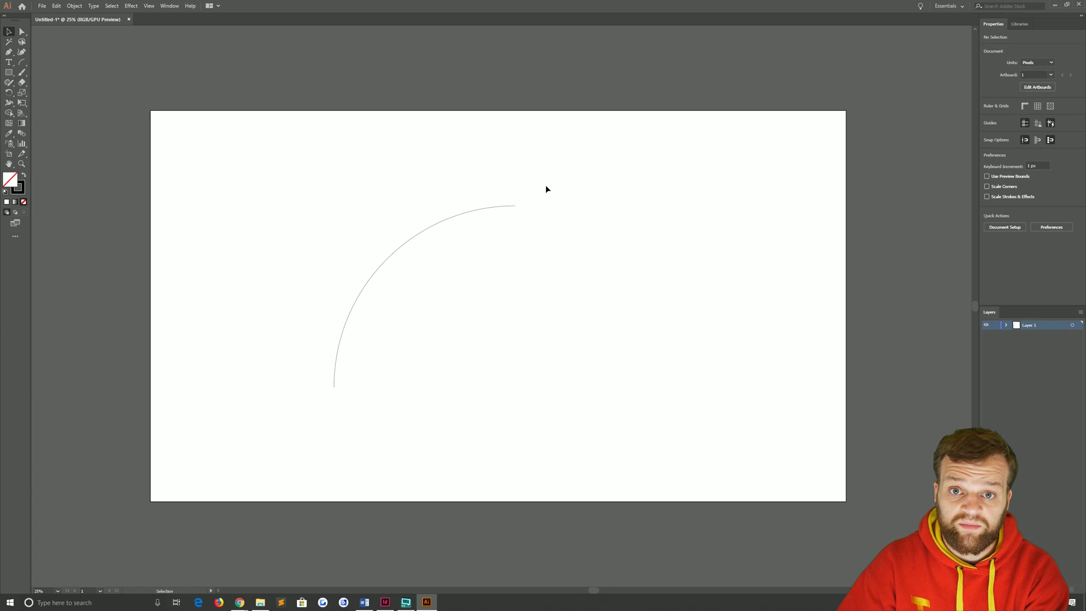
drag(531, 204, 344, 291)
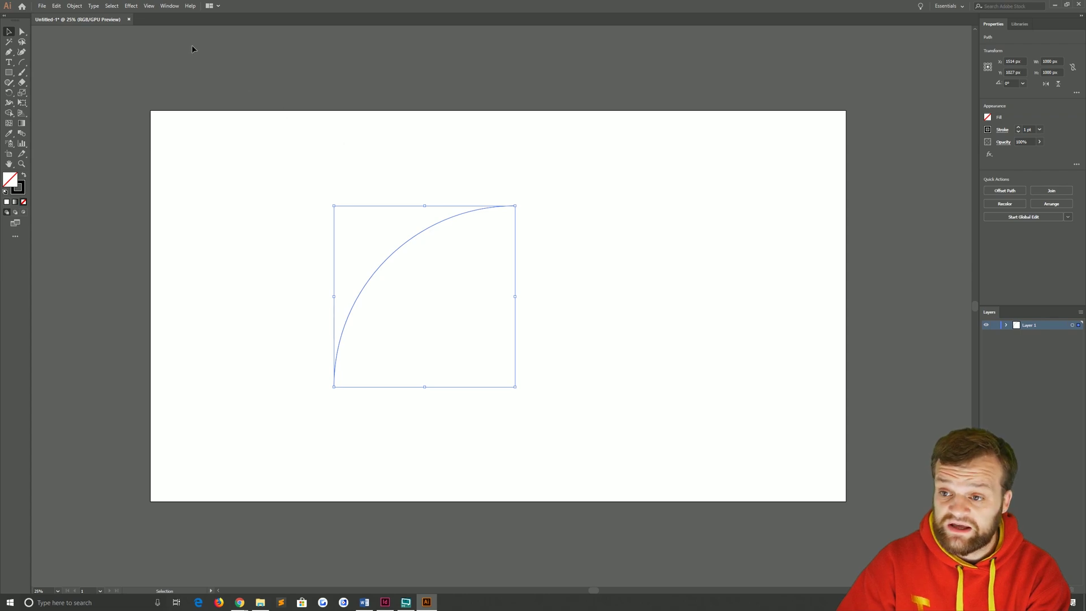
- Open Effect > Distort & Transform > Transform for the arc
click(131, 6)
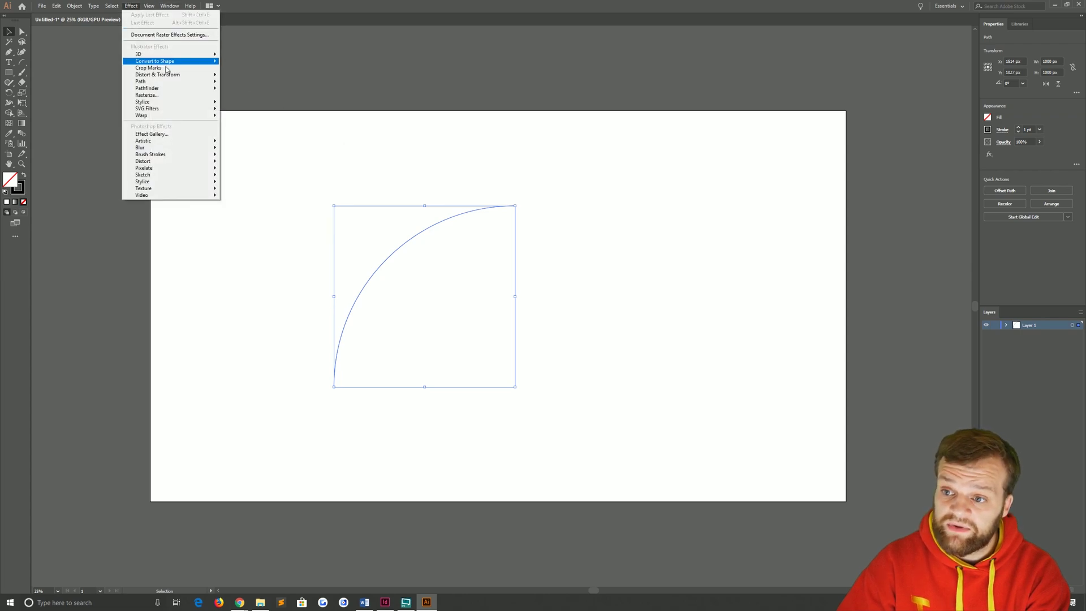
mouse_move(169, 75)
click(263, 104)
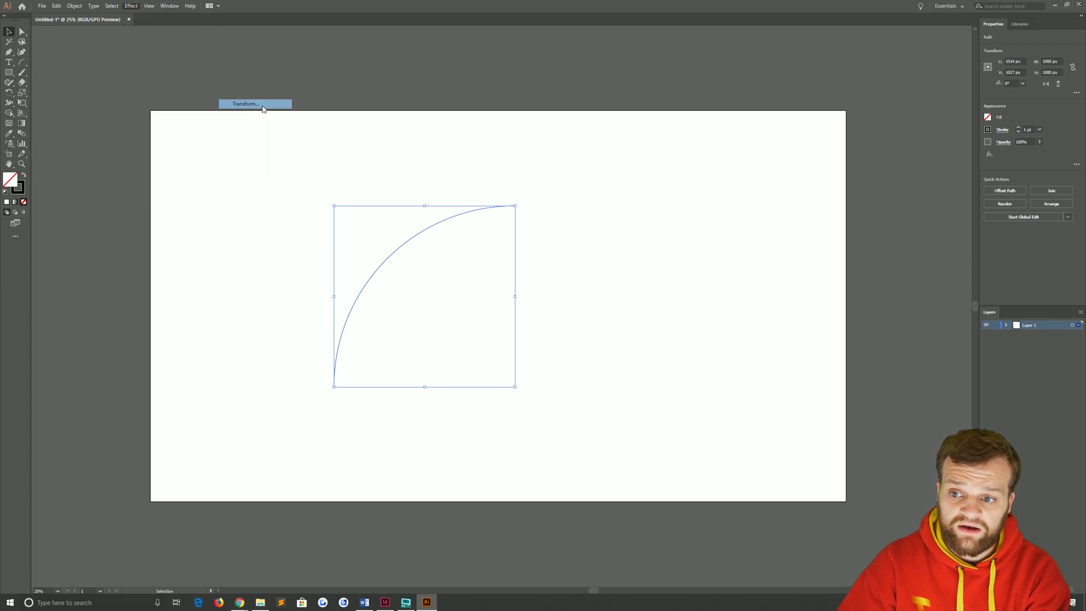
- With Preview on, set horizontal and vertical scale to 100%/1.618 (61.8%)
drag(683, 141, 649, 120)
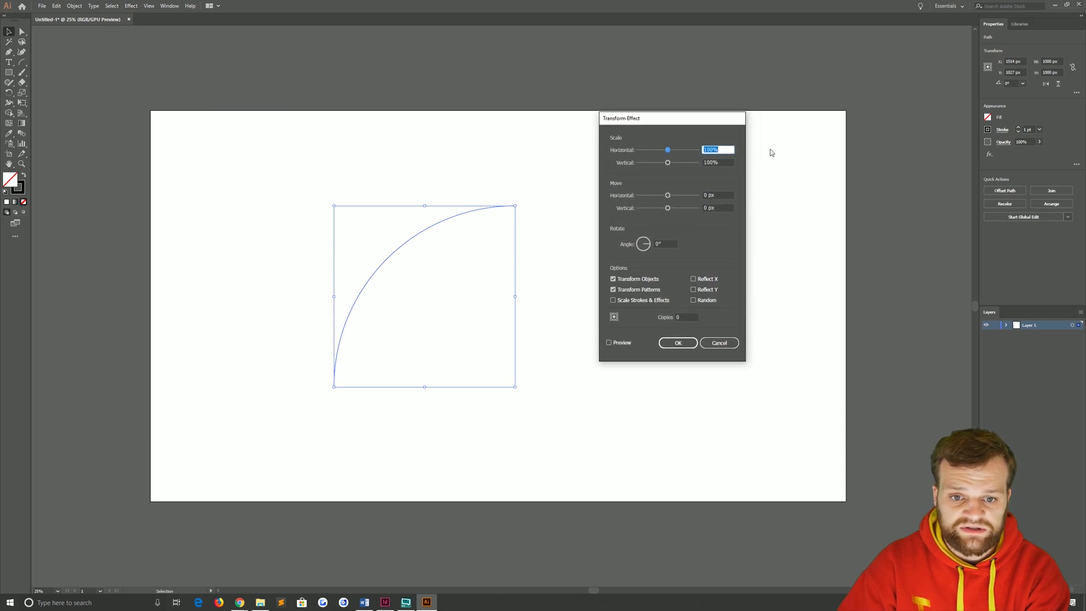
click(722, 150)
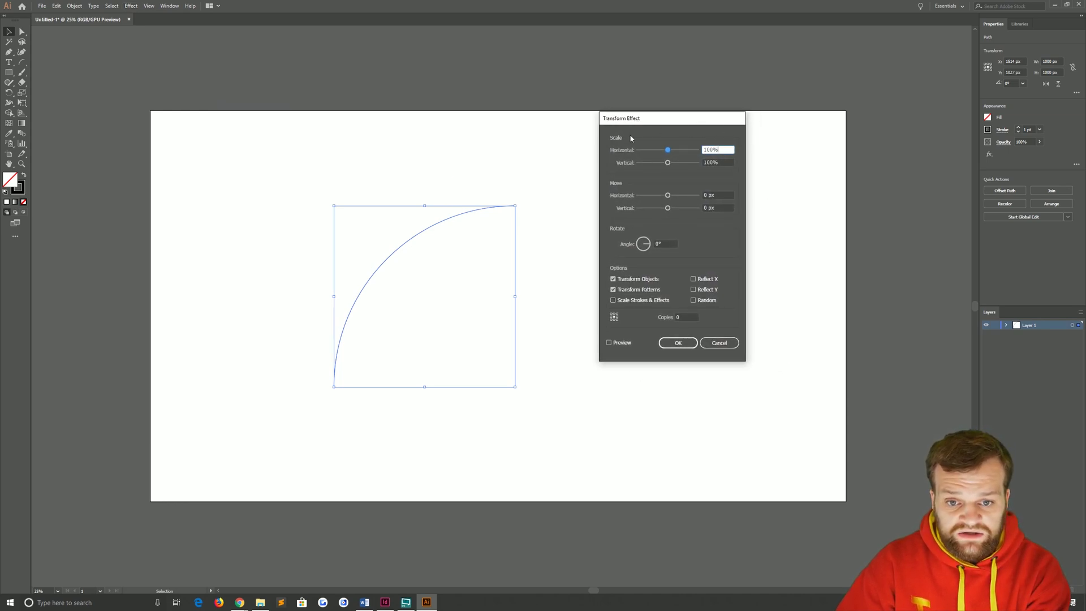
click(608, 343)
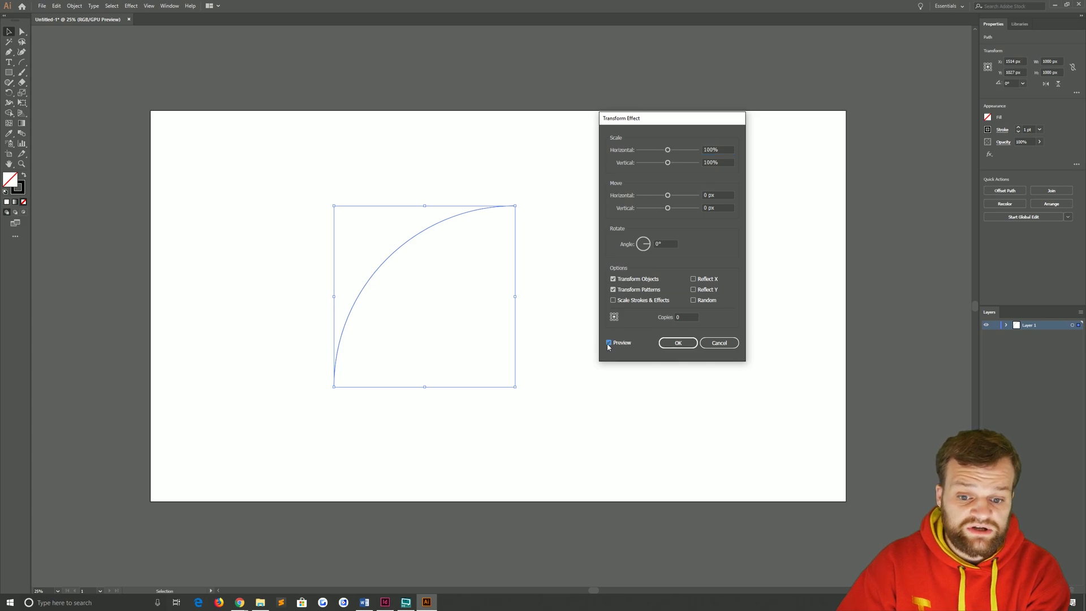
click(724, 150)
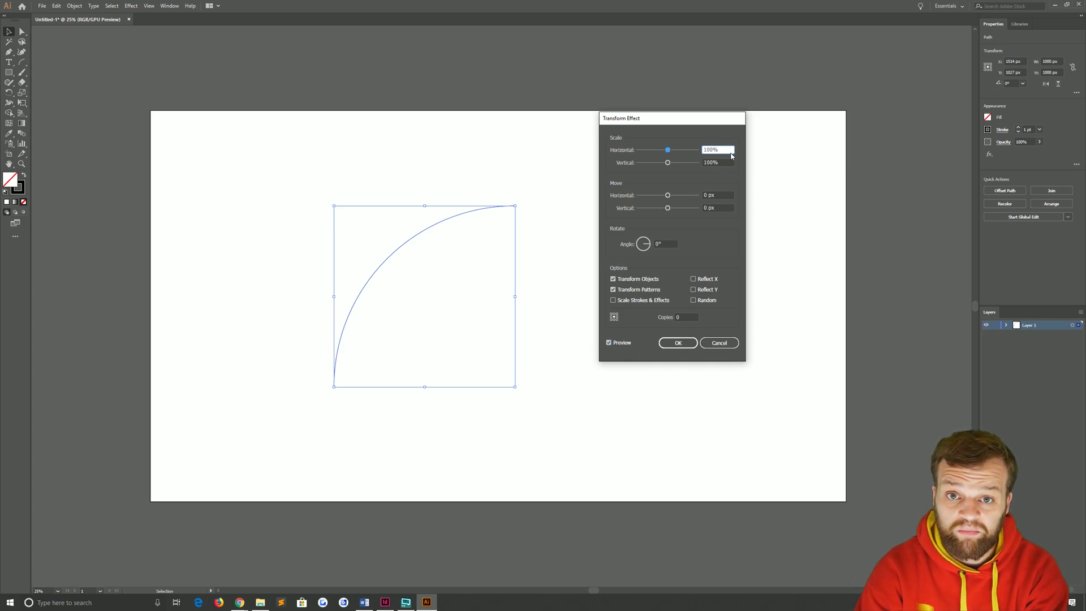
text(/1.)
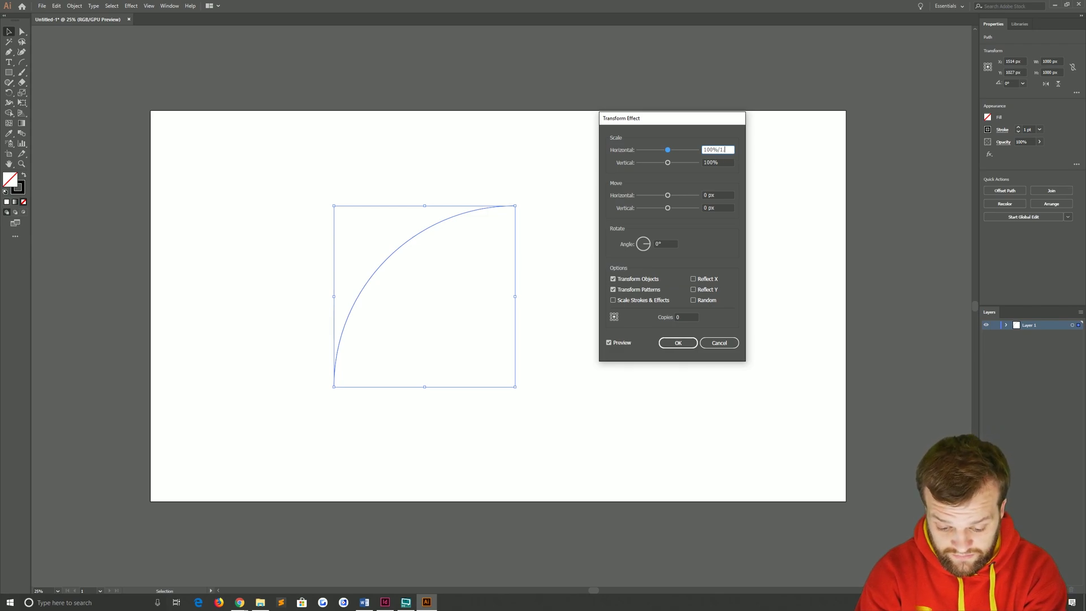
text(618)
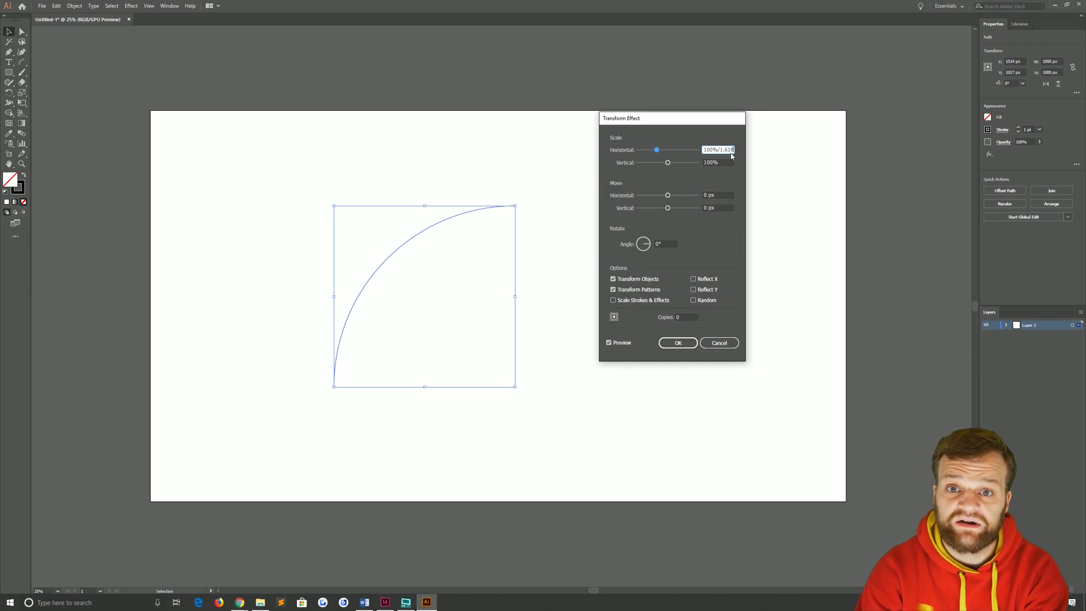
key(Tab)
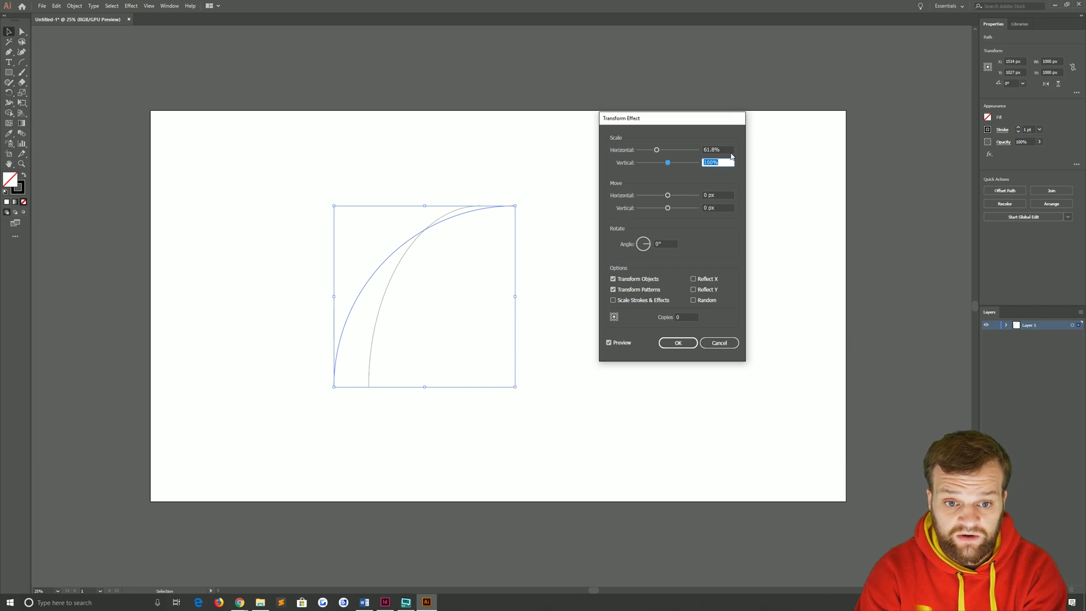
key(Right)
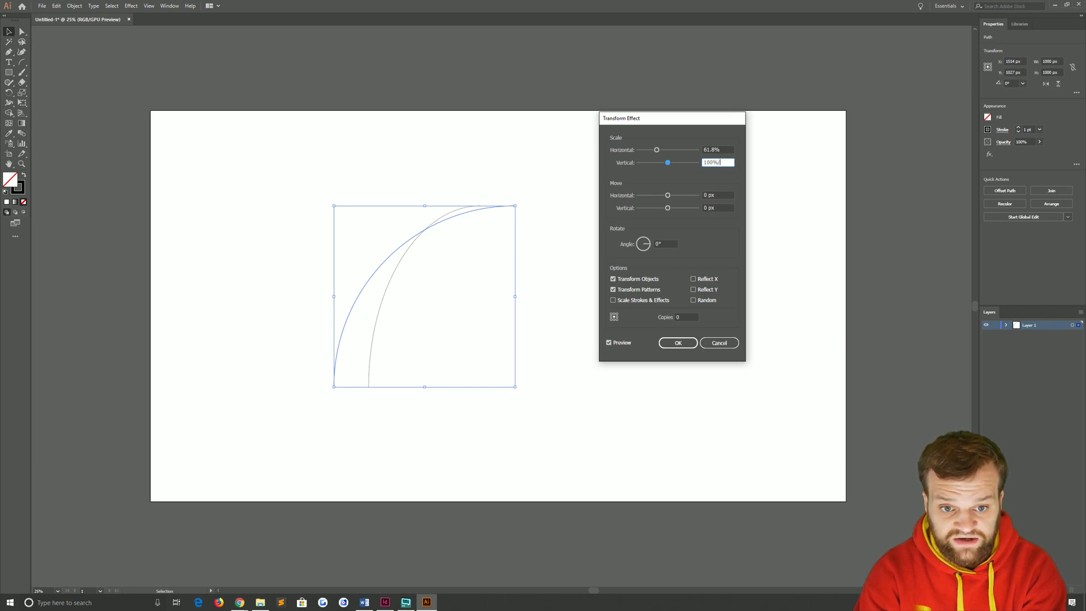
text(/1.618)
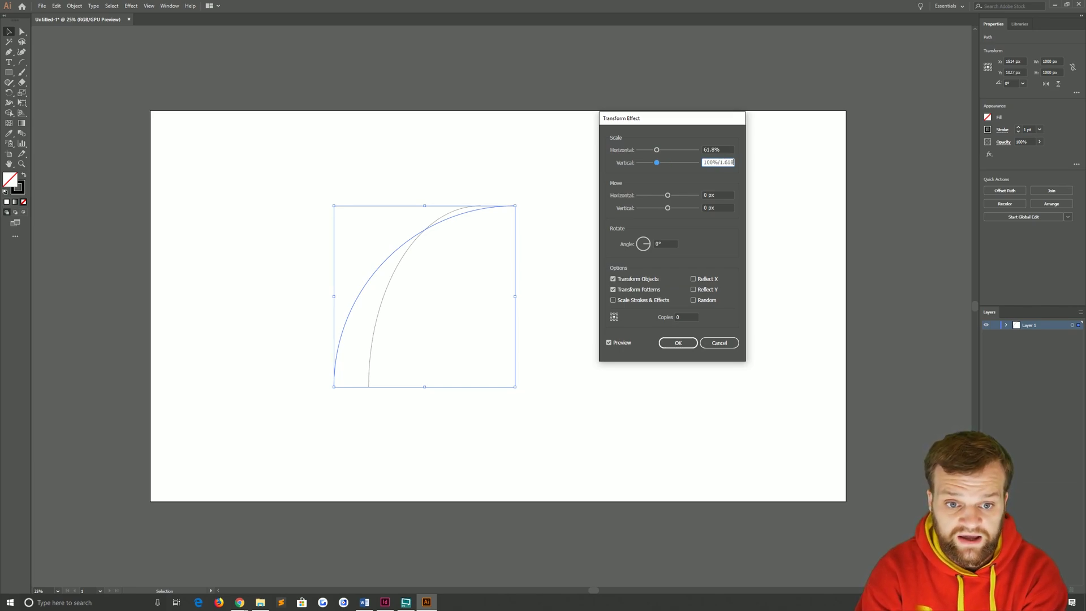
key(Tab)
key(Tab)
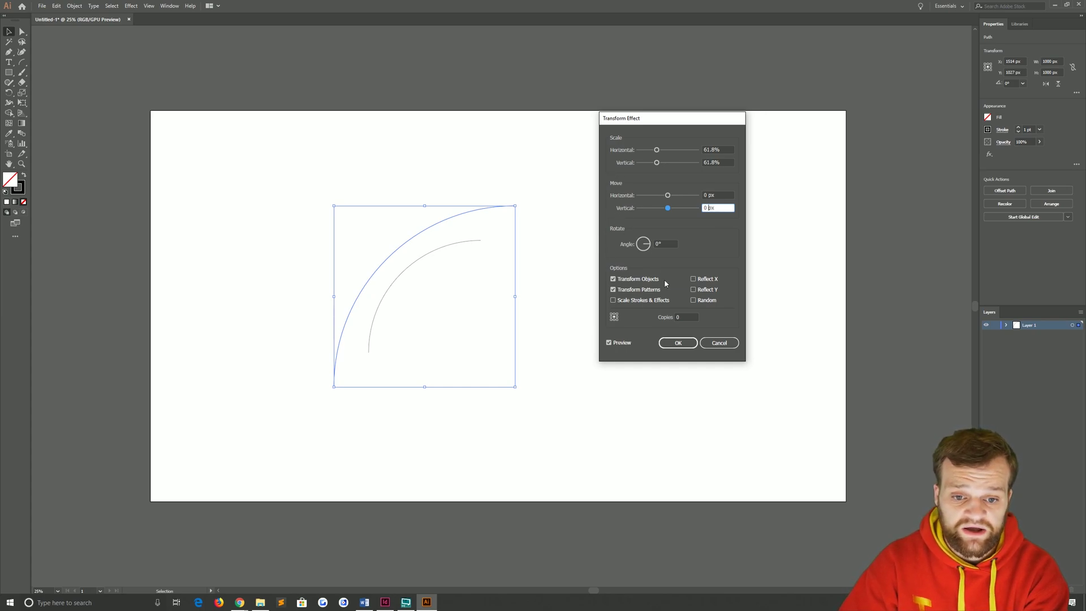
- Set the Transform effect to make 7 copies
click(684, 317)
text(7)
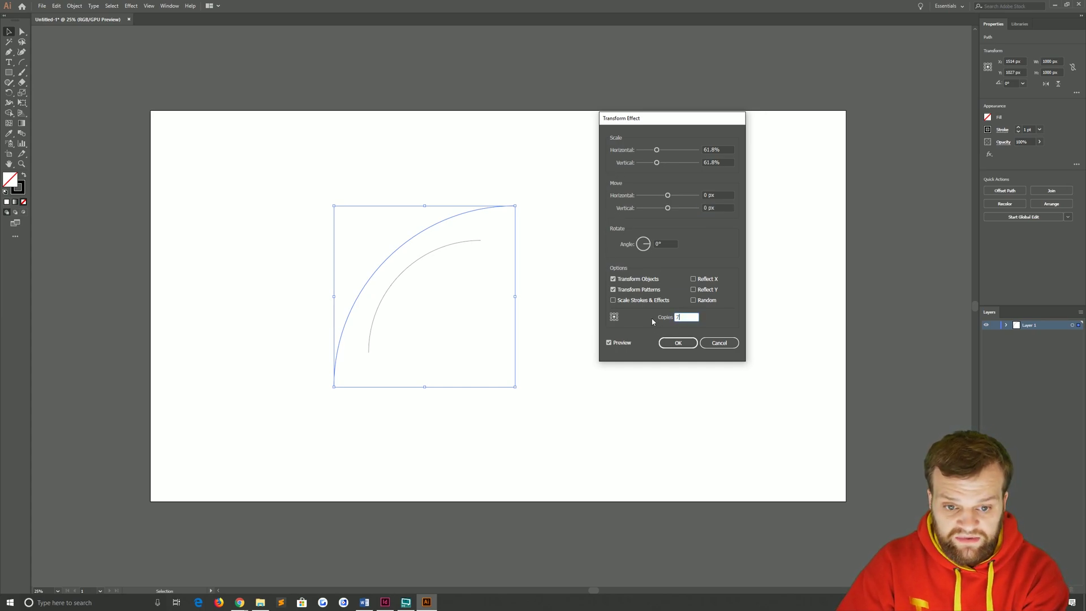
click(708, 194)
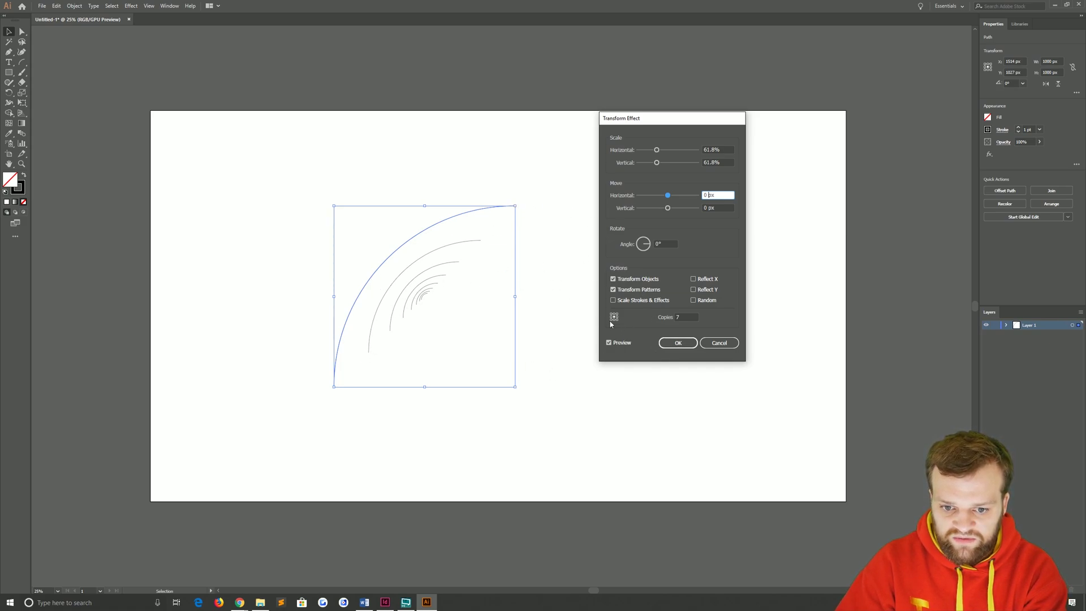
- Set the move to 810 px horizontal, -190 px vertical, and the angle to -90°
drag(639, 118, 796, 97)
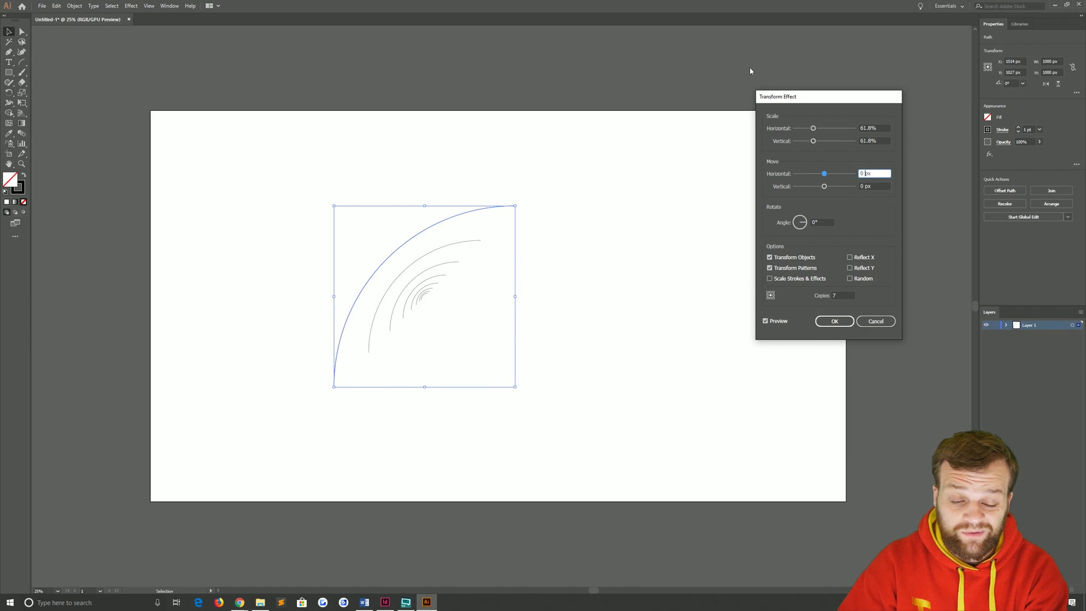
key(BackSpace)
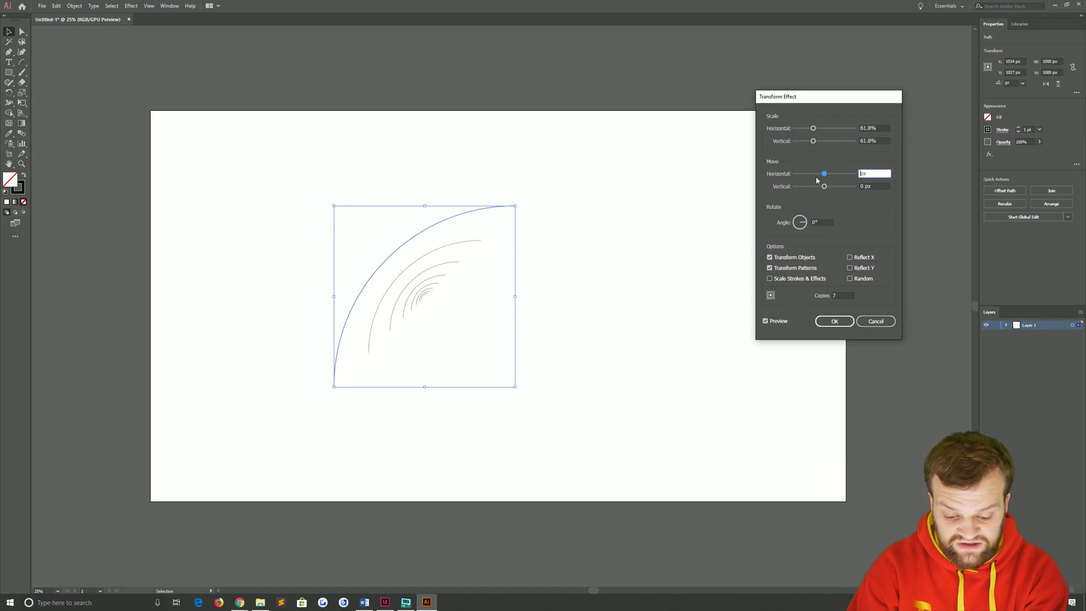
text(810)
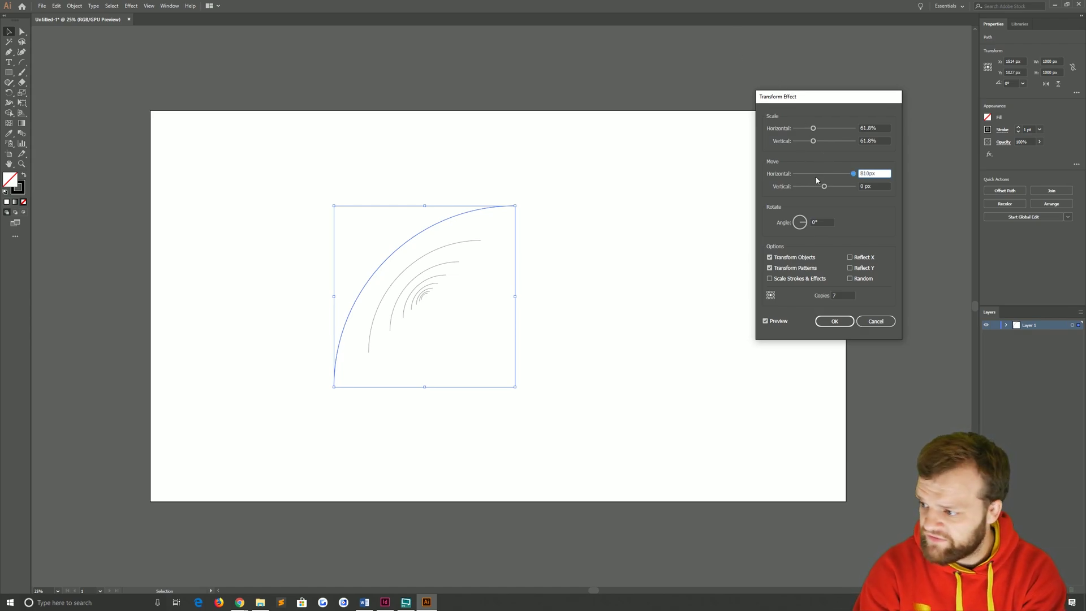
key(Tab)
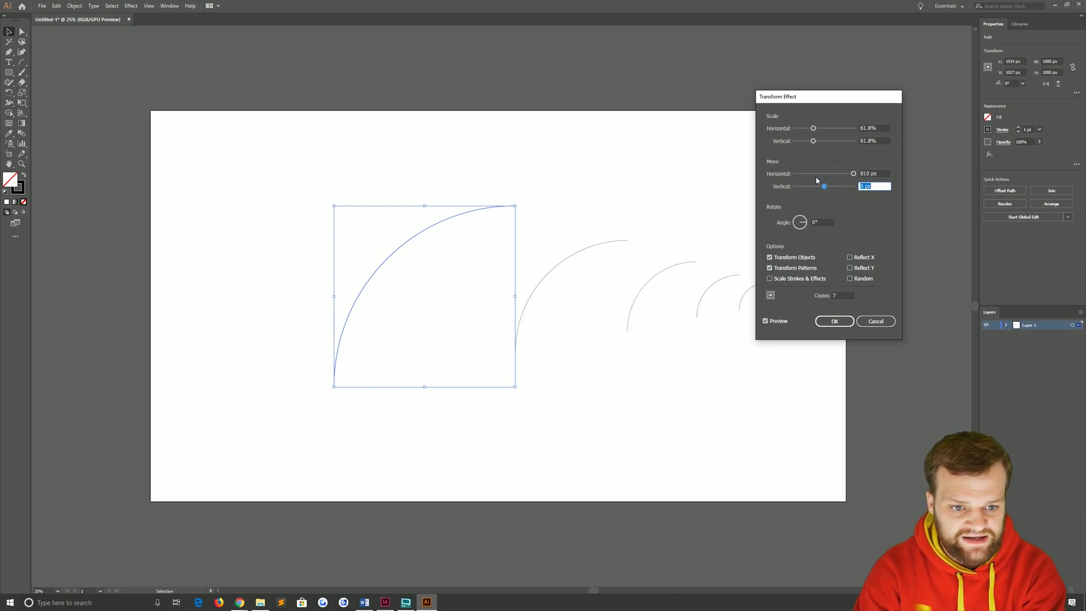
text(-190)
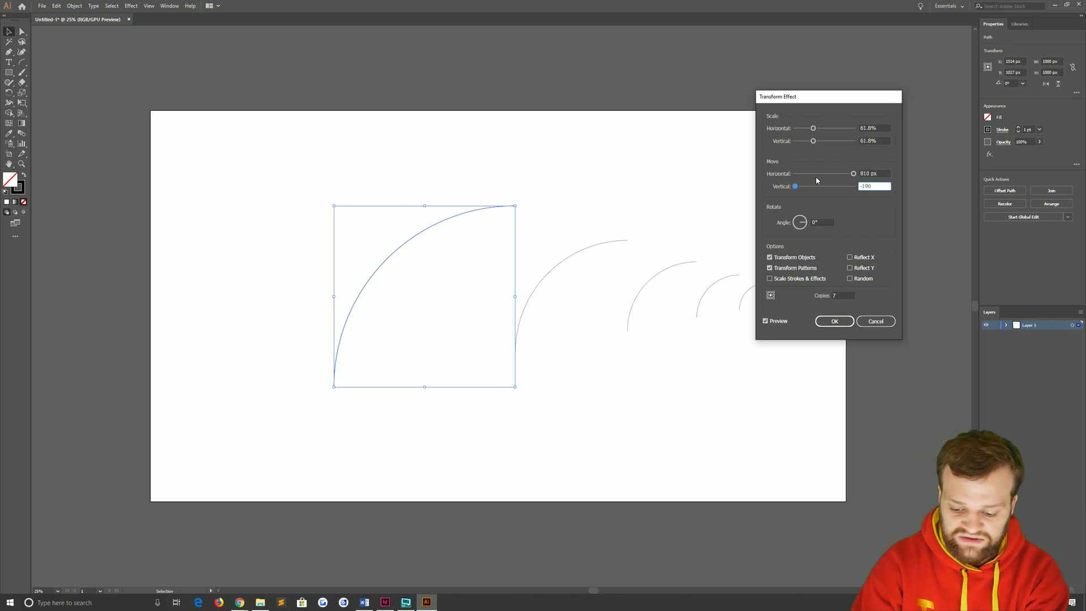
key(Tab)
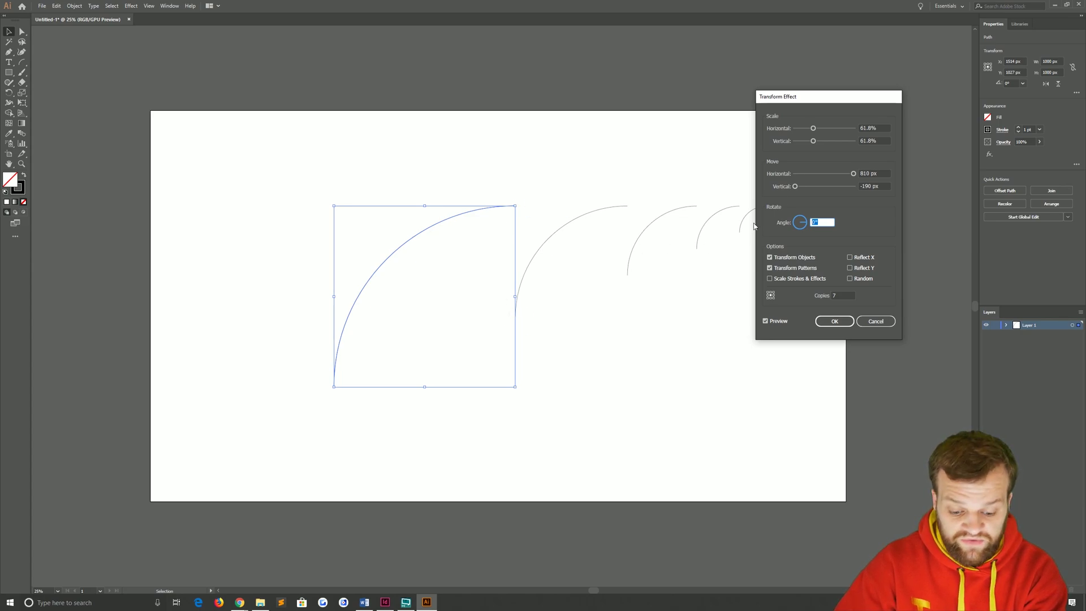
text(-90)
click(881, 185)
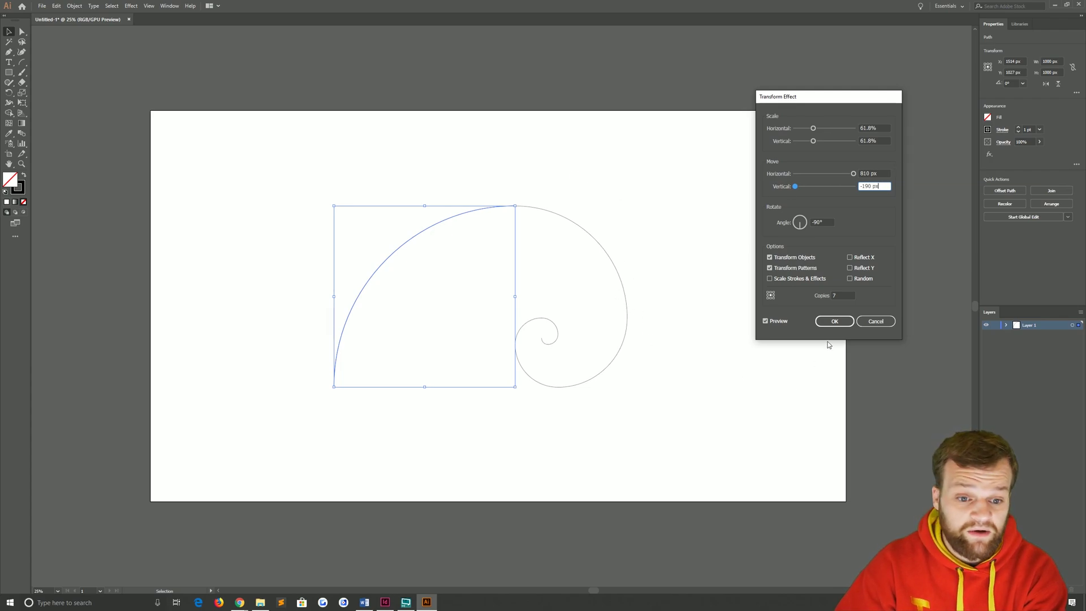
- Preview 14 copies, then return the copy count to 7
click(845, 294)
text(14)
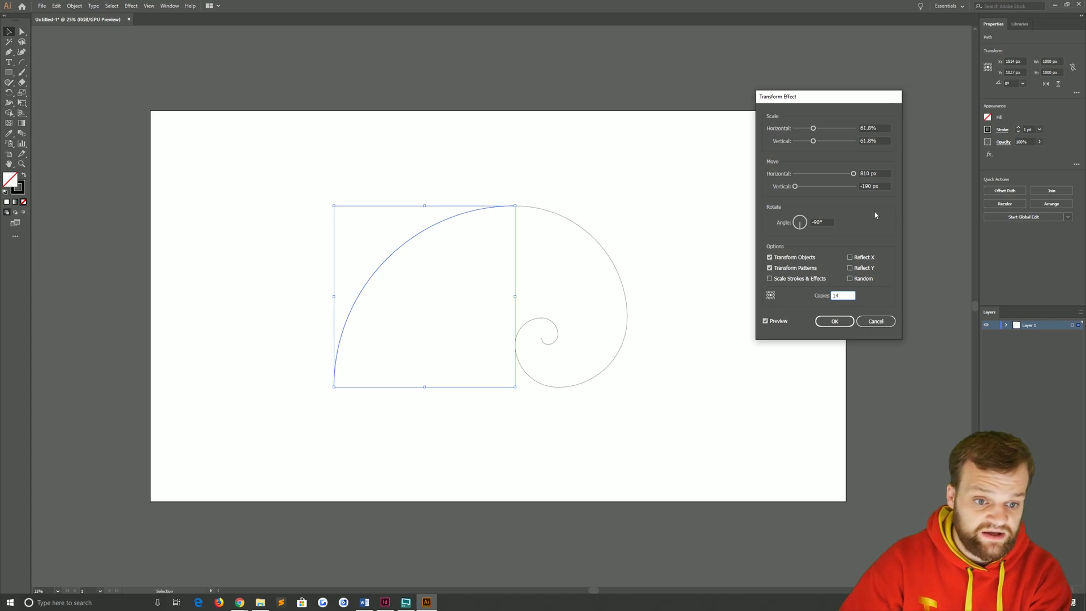
click(874, 173)
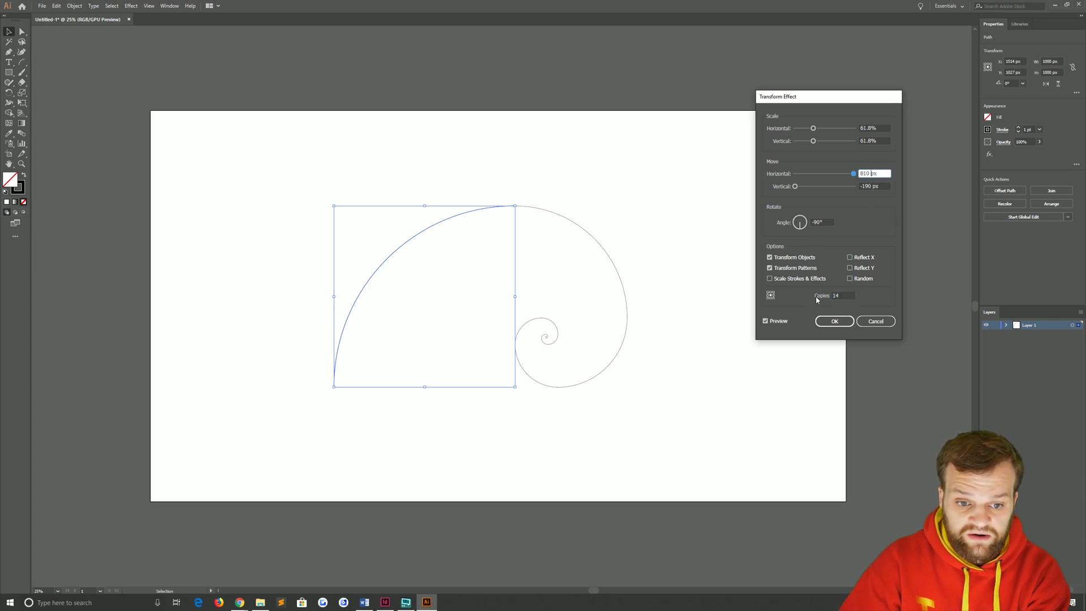
click(843, 295)
text(7)
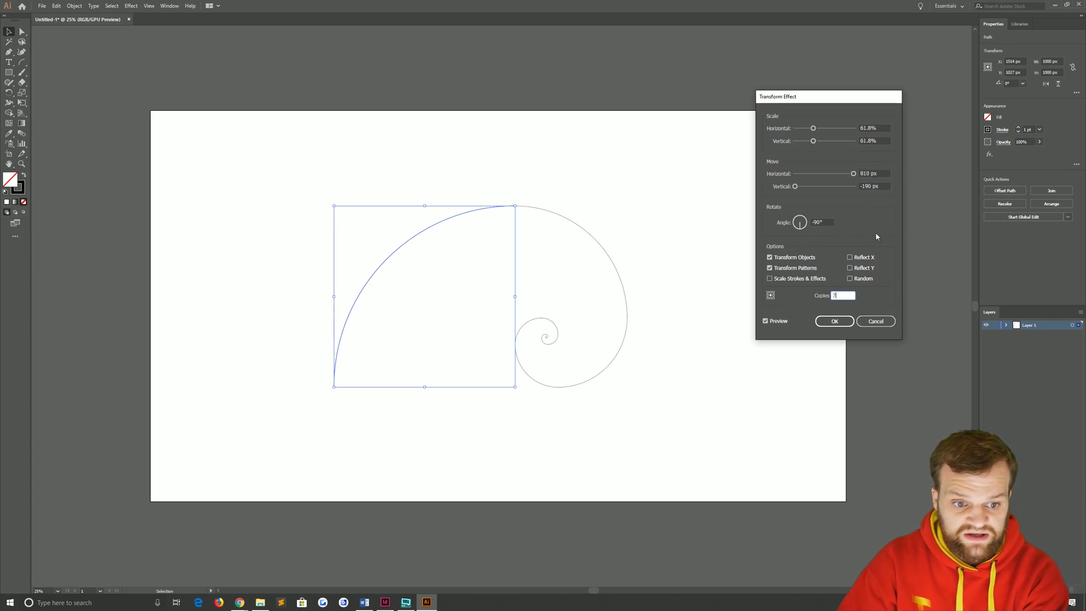
click(874, 173)
- Apply the Transform effect, enter and leave Isolation Mode, then select the spiral's original arc
click(834, 321)
click(618, 218)
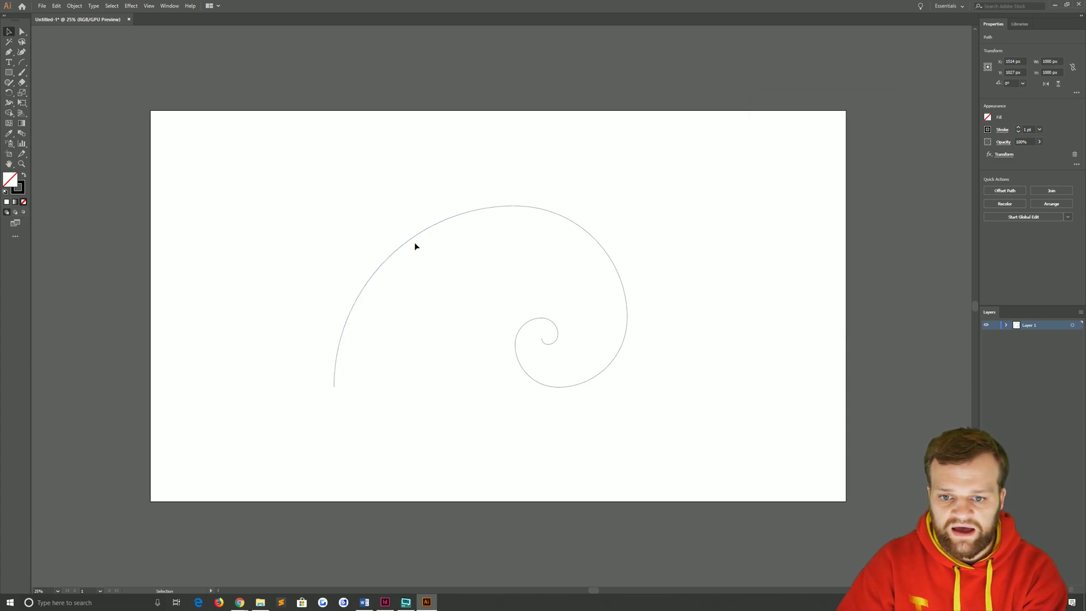
double_click(400, 249)
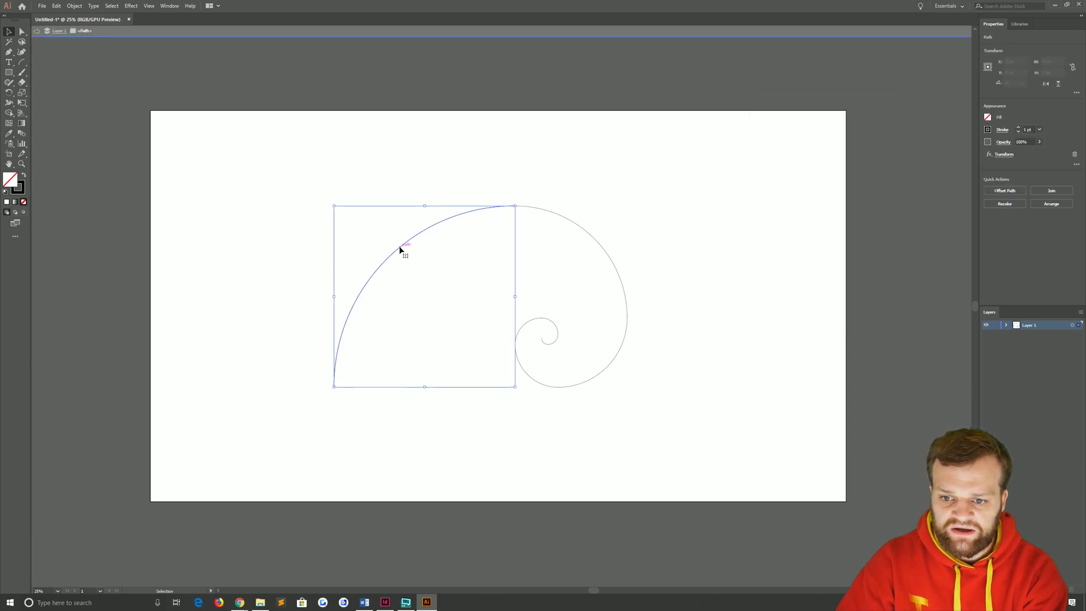
click(491, 195)
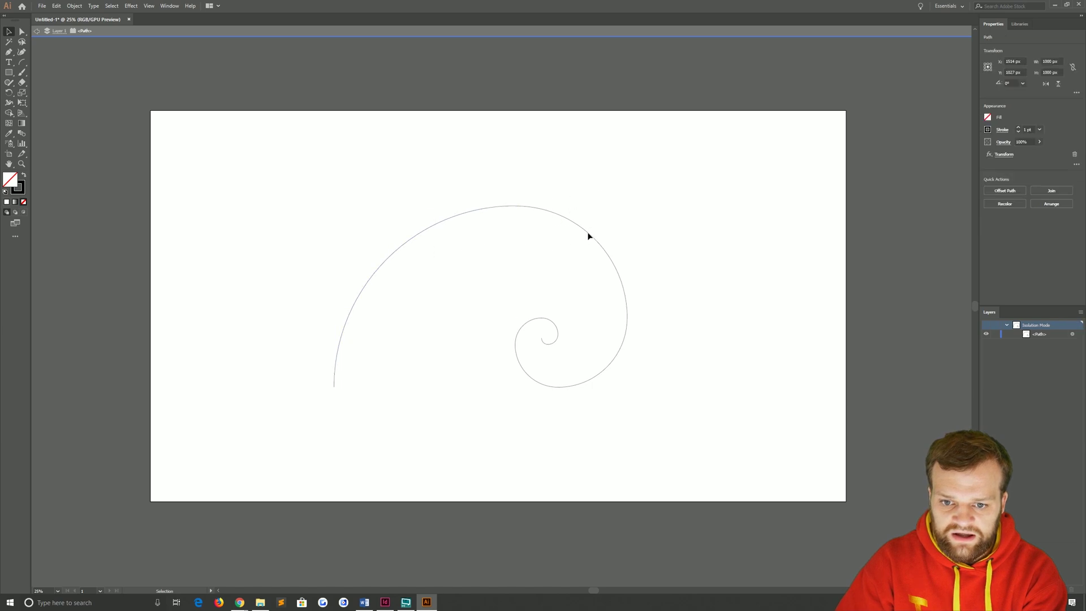
click(398, 229)
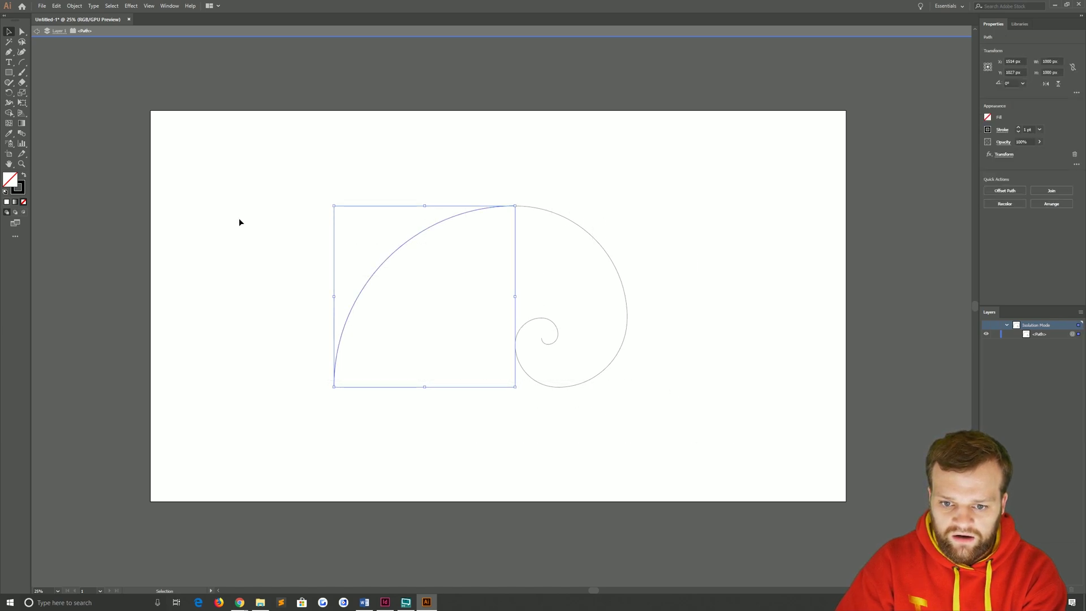
click(533, 290)
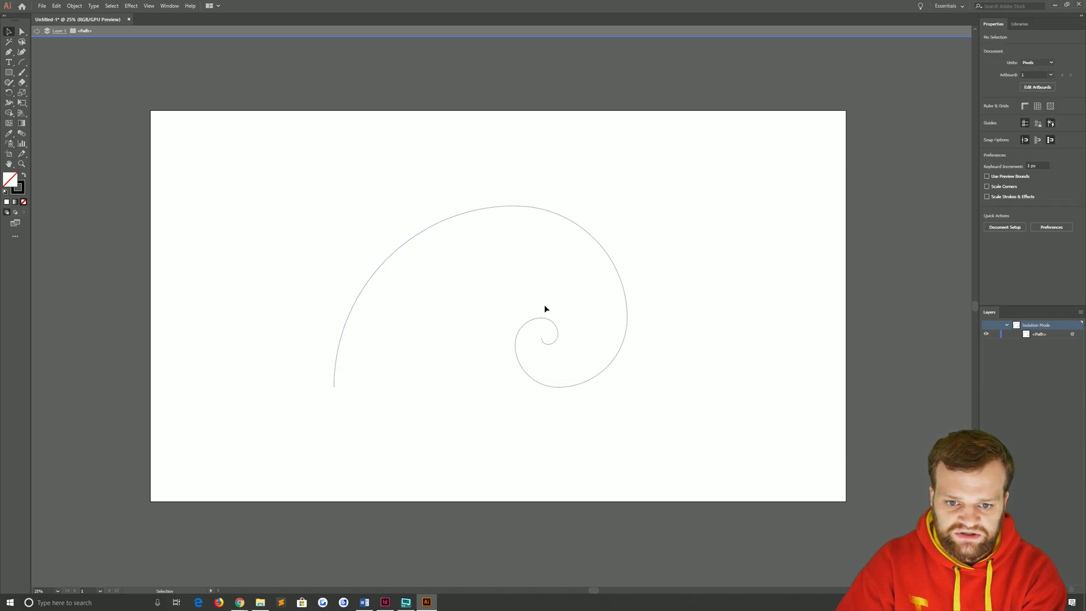
double_click(201, 208)
click(389, 256)
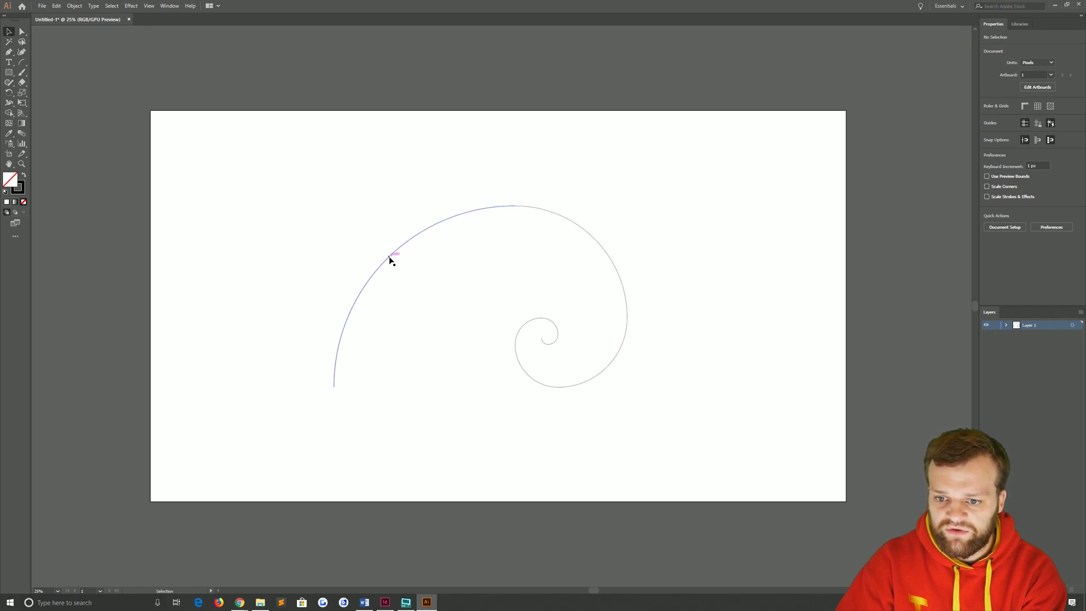
- Expand the spiral's appearance into a group of paths and reselect it
click(77, 7)
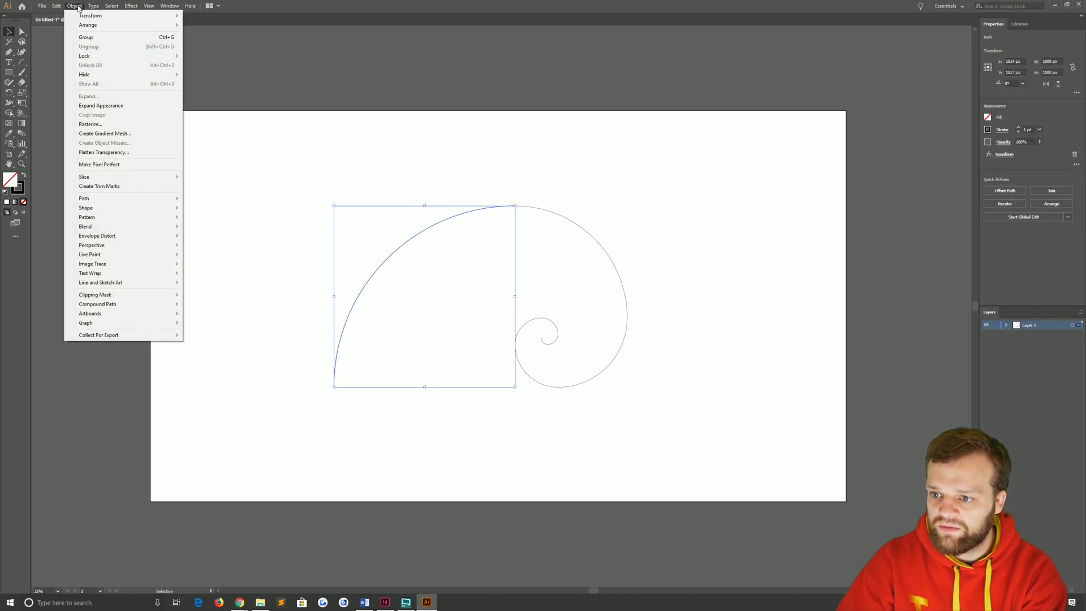
click(94, 106)
click(559, 198)
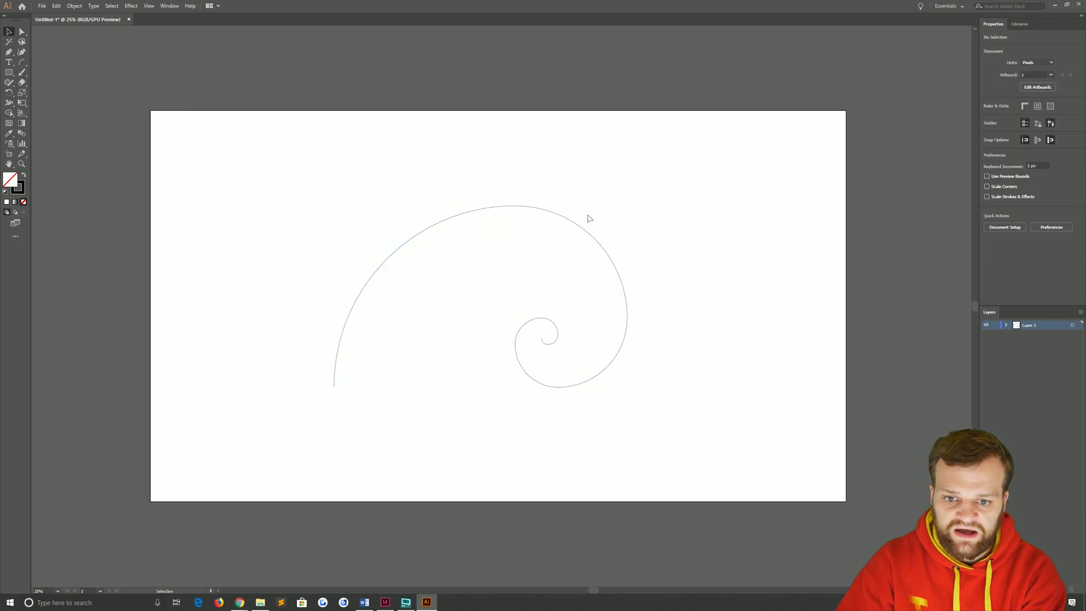
click(390, 257)
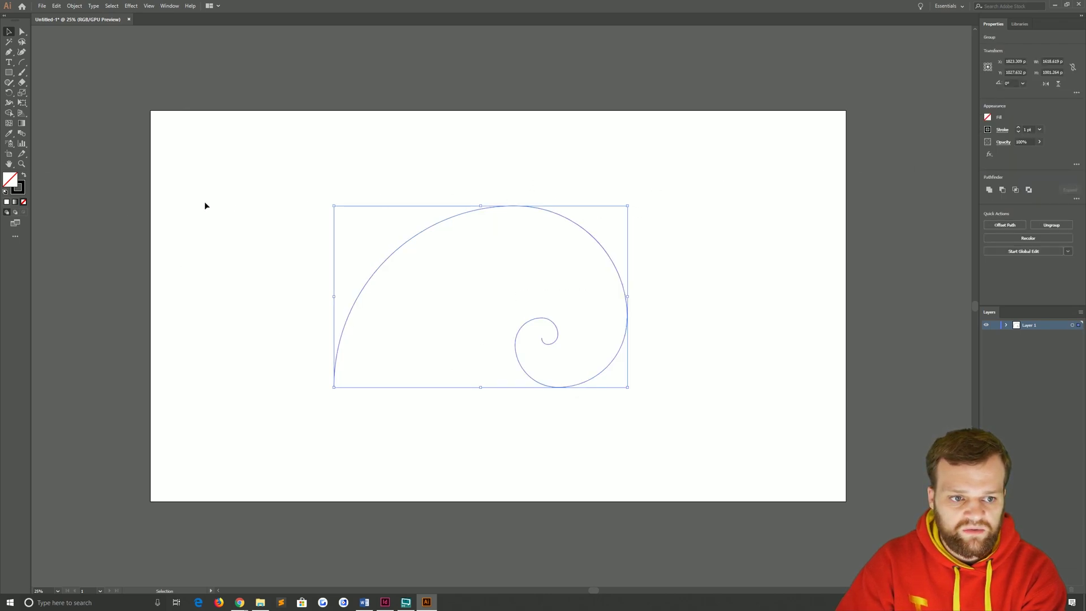
- Raise the spiral's stroke weight three steps for a much thicker line
click(19, 187)
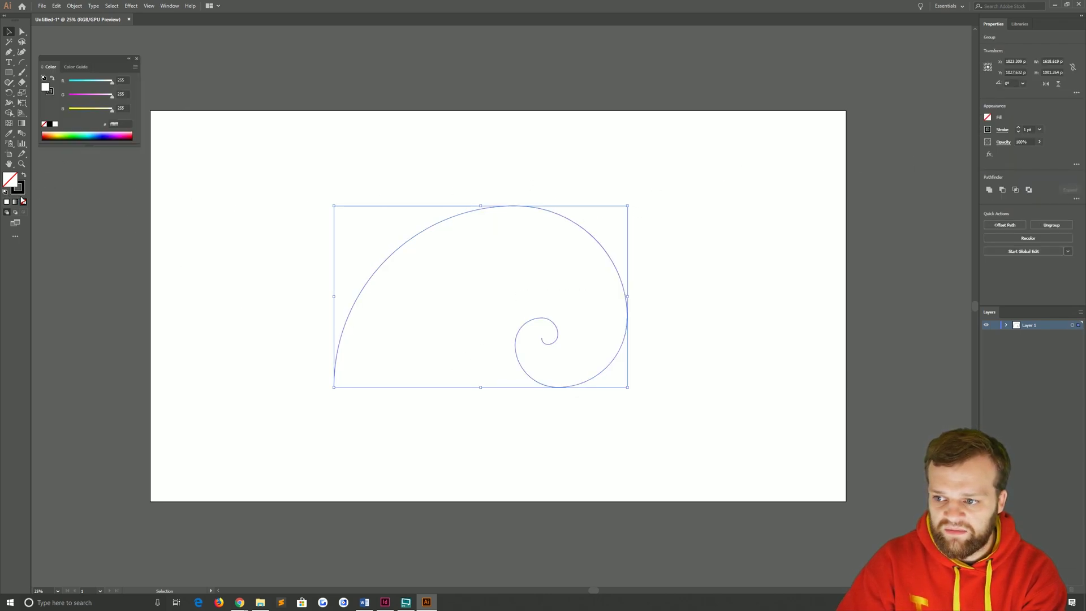
click(1016, 128)
click(1016, 128)
click(1016, 128)
click(275, 171)
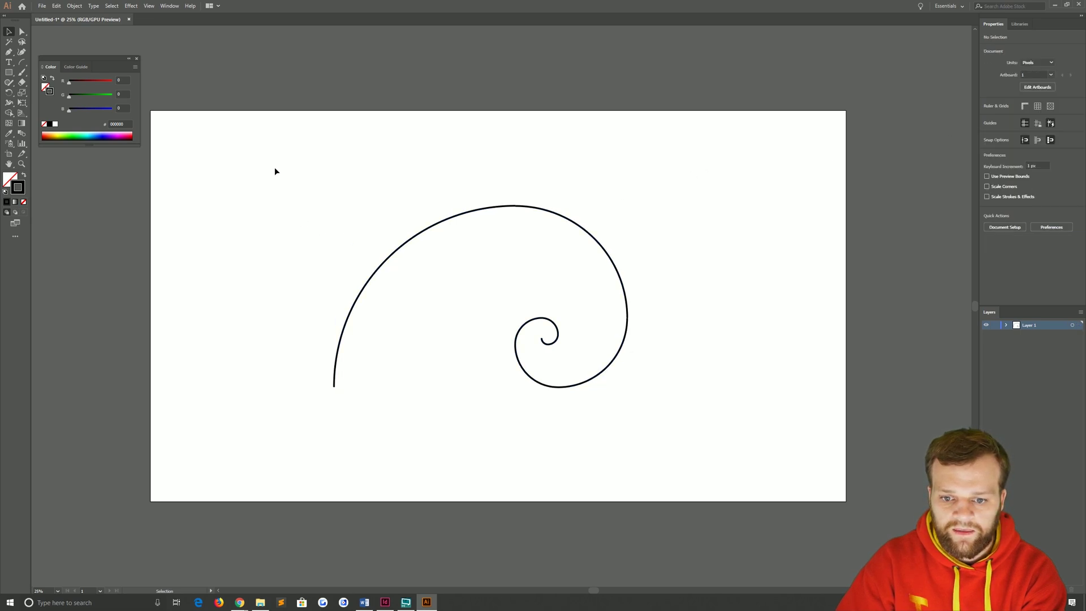
drag(275, 170, 740, 450)
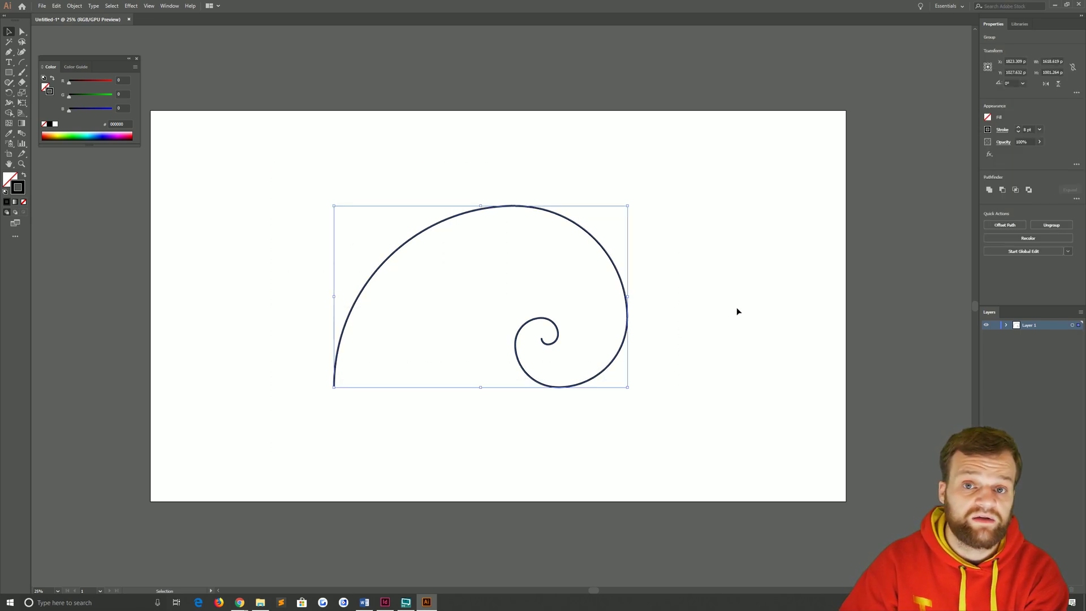